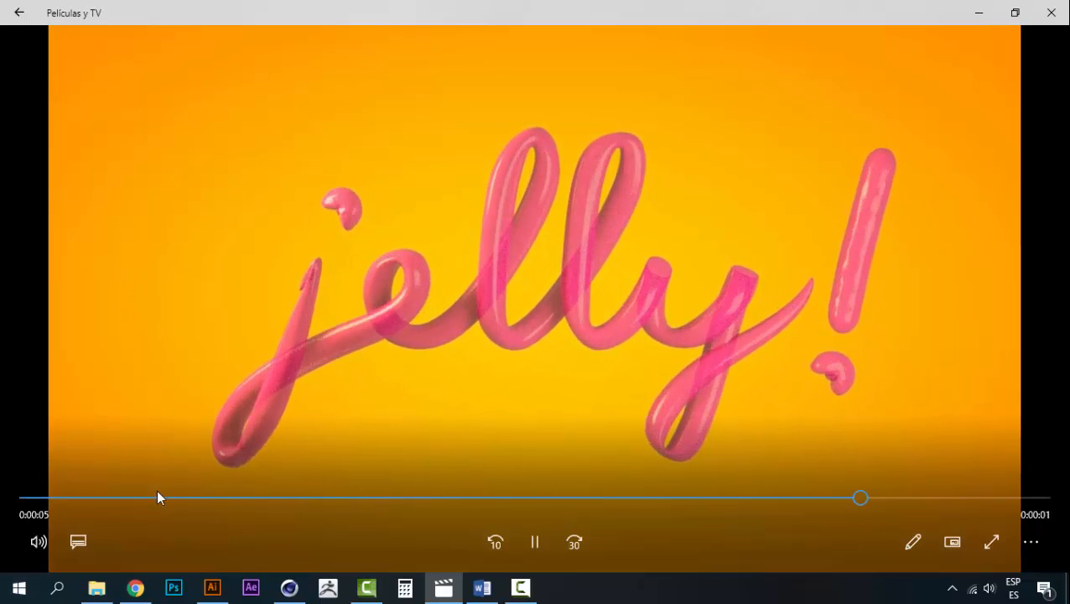
Step: Preview the Jelly_1 animation and return to near its start
{"action": "left_click_drag", "start_coordinate": [51, 497], "coordinate": [459, 497]}
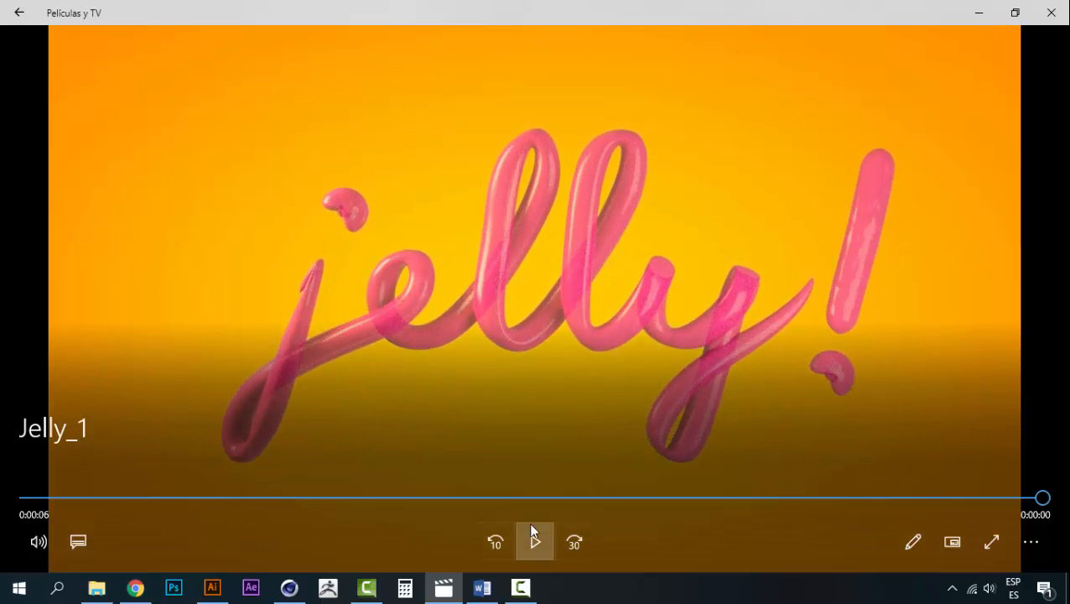
{"action": "left_click", "coordinate": [32, 497]}
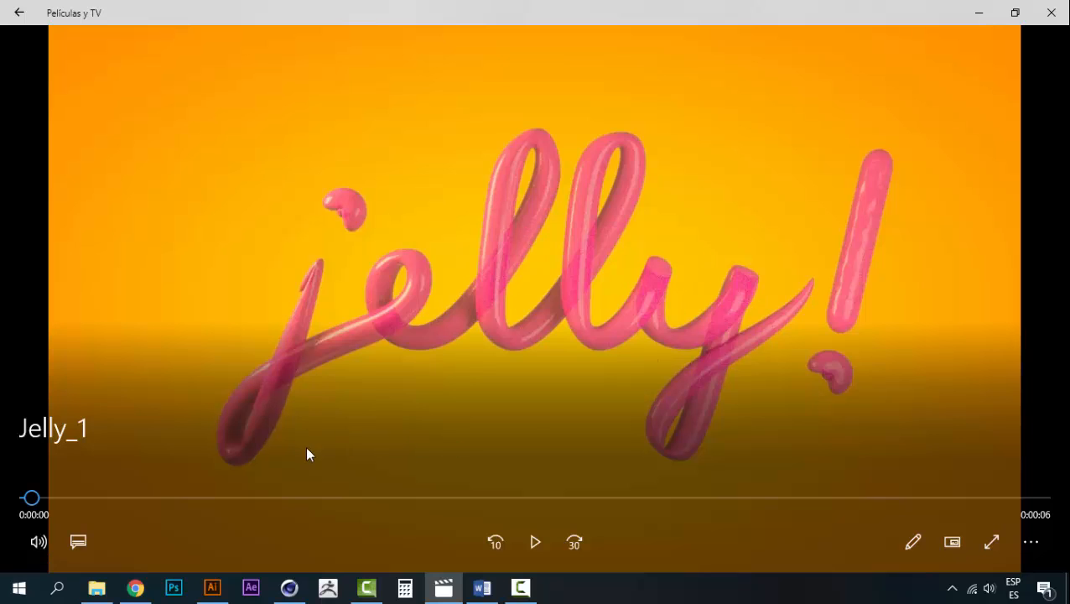
Step: Switch to Illustrator and draw an open, curved path with five anchor points on the blank artboard using the Pen tool
{"action": "left_click", "coordinate": [211, 589]}
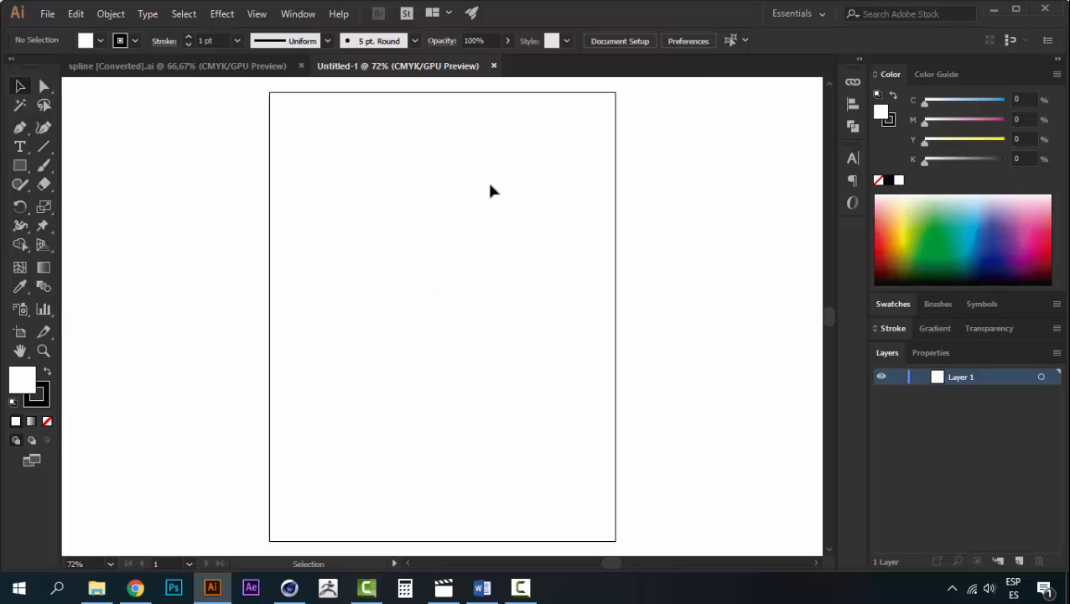
{"action": "left_click", "coordinate": [19, 130]}
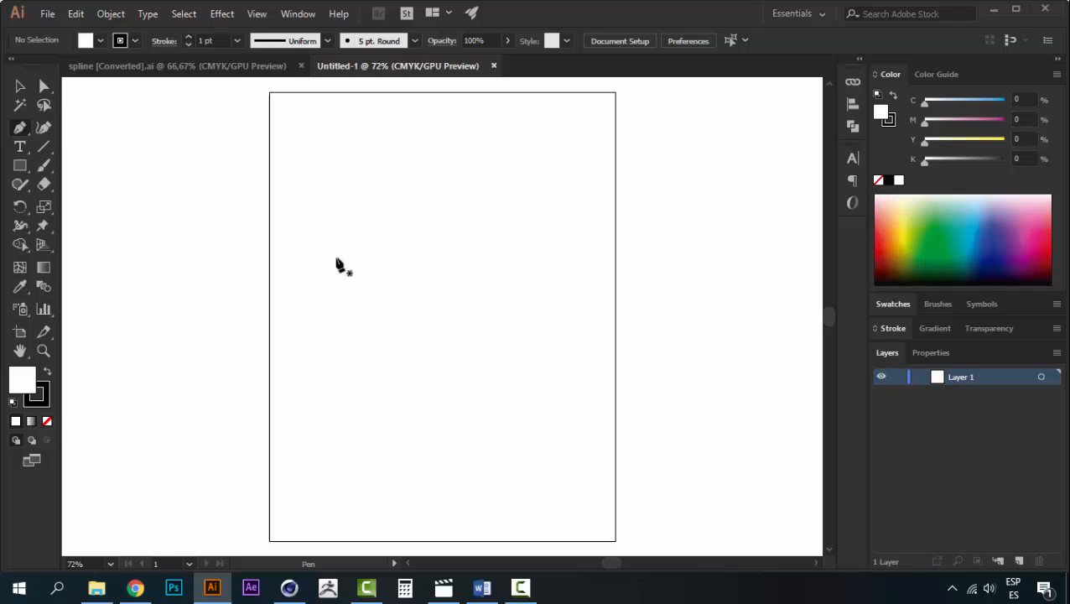
{"action": "left_click", "coordinate": [303, 267]}
{"action": "left_click_drag", "start_coordinate": [475, 213], "coordinate": [547, 312]}
{"action": "left_click_drag", "start_coordinate": [545, 424], "coordinate": [431, 453]}
{"action": "left_click", "coordinate": [350, 371]}
{"action": "left_click_drag", "start_coordinate": [379, 335], "coordinate": [392, 276]}
{"action": "left_click_drag", "start_coordinate": [422, 227], "coordinate": [360, 117]}
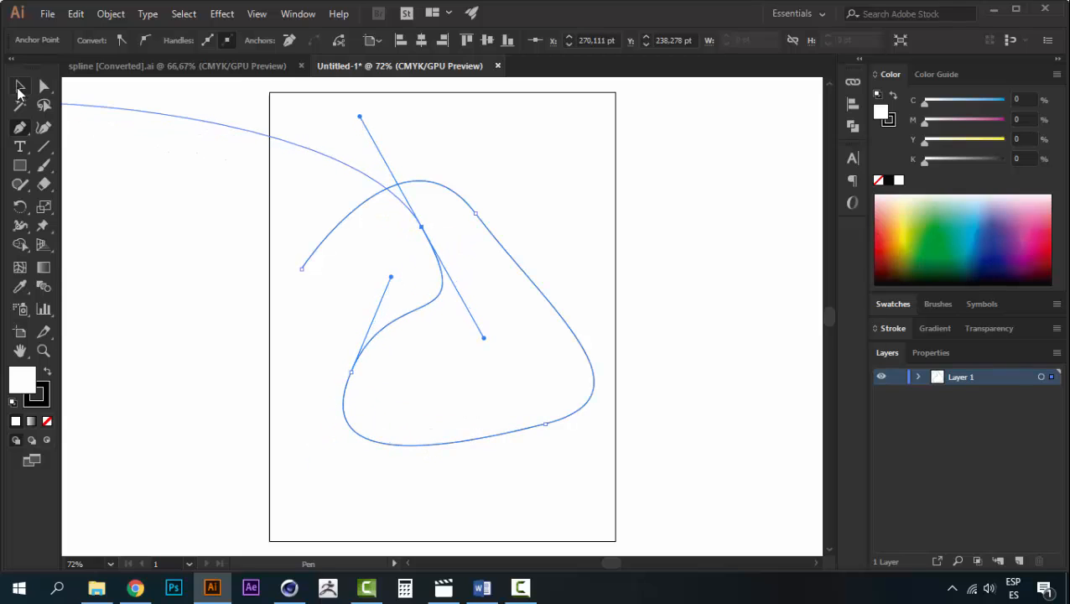
{"action": "left_click", "coordinate": [18, 87]}
{"action": "left_click", "coordinate": [479, 135]}
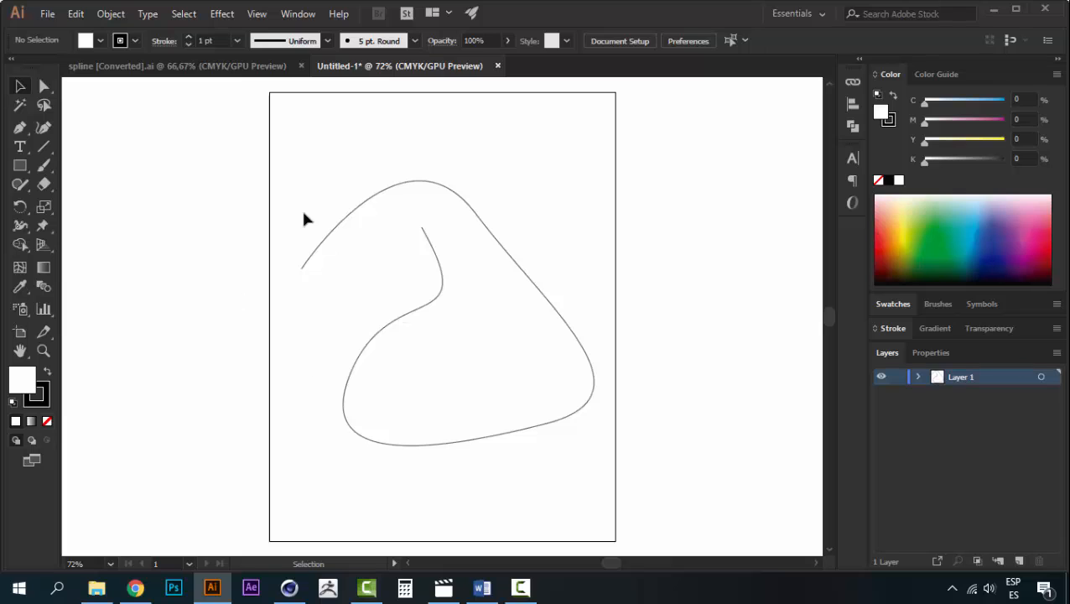
Step: Remove the fill from the curved path, leaving only its stroke
{"action": "left_click", "coordinate": [302, 269]}
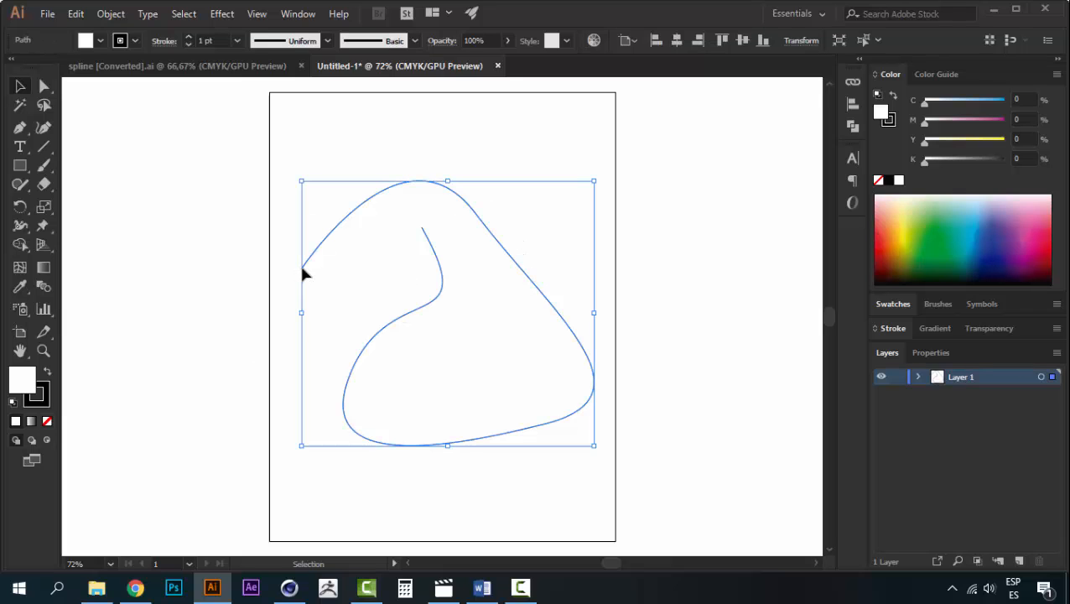
{"action": "key", "text": "z"}
{"action": "left_click", "coordinate": [456, 260]}
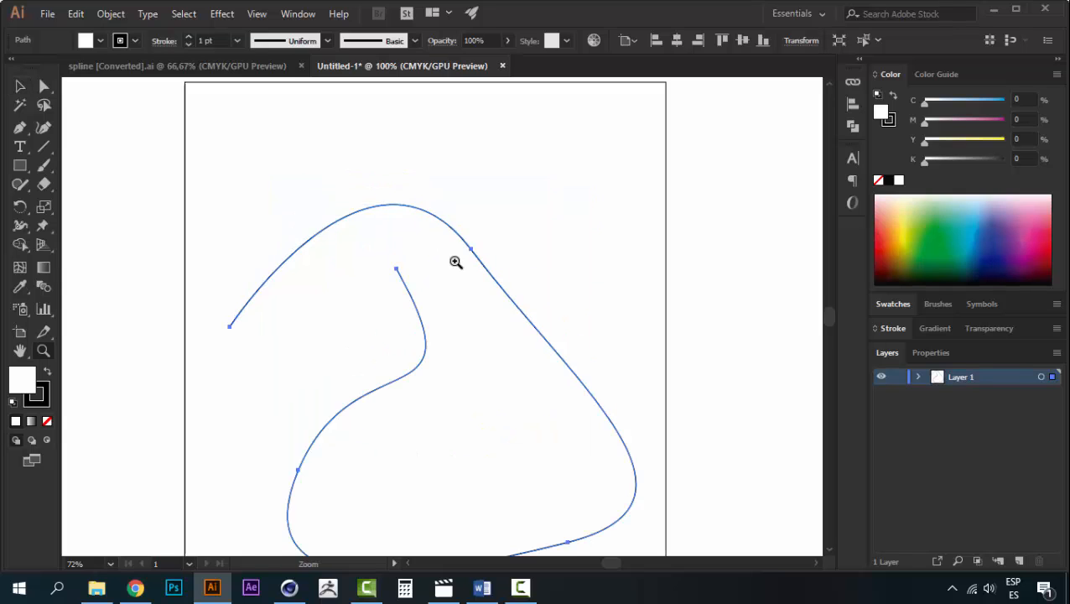
{"action": "left_click", "coordinate": [456, 260]}
{"action": "left_click", "coordinate": [446, 353]}
{"action": "left_click", "coordinate": [495, 378], "text": "alt"}
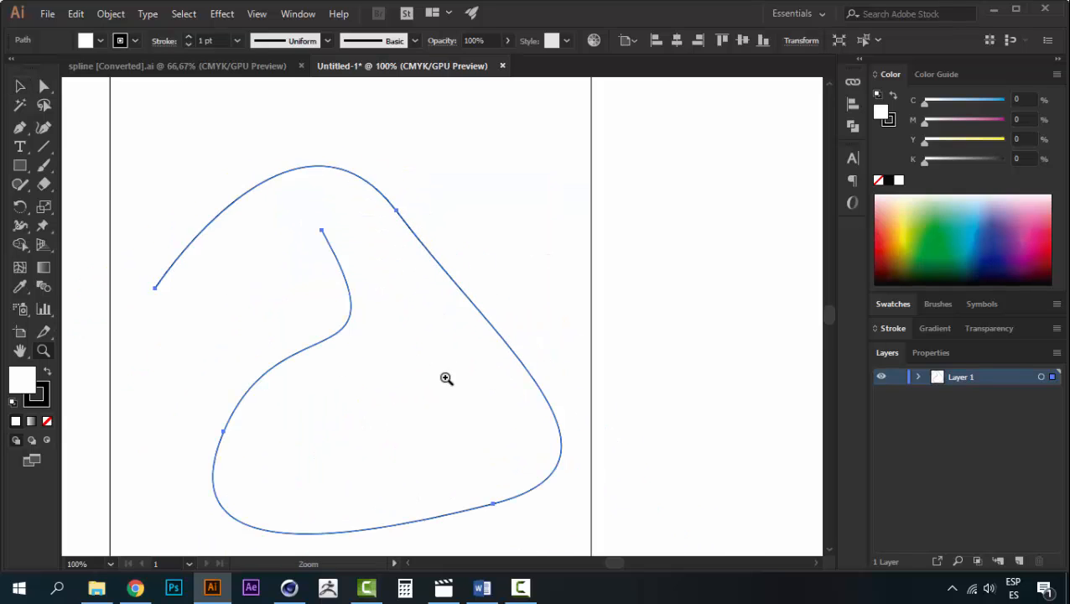
{"action": "left_click", "coordinate": [419, 369], "text": "alt"}
{"action": "key", "text": "v"}
{"action": "left_click", "coordinate": [46, 421]}
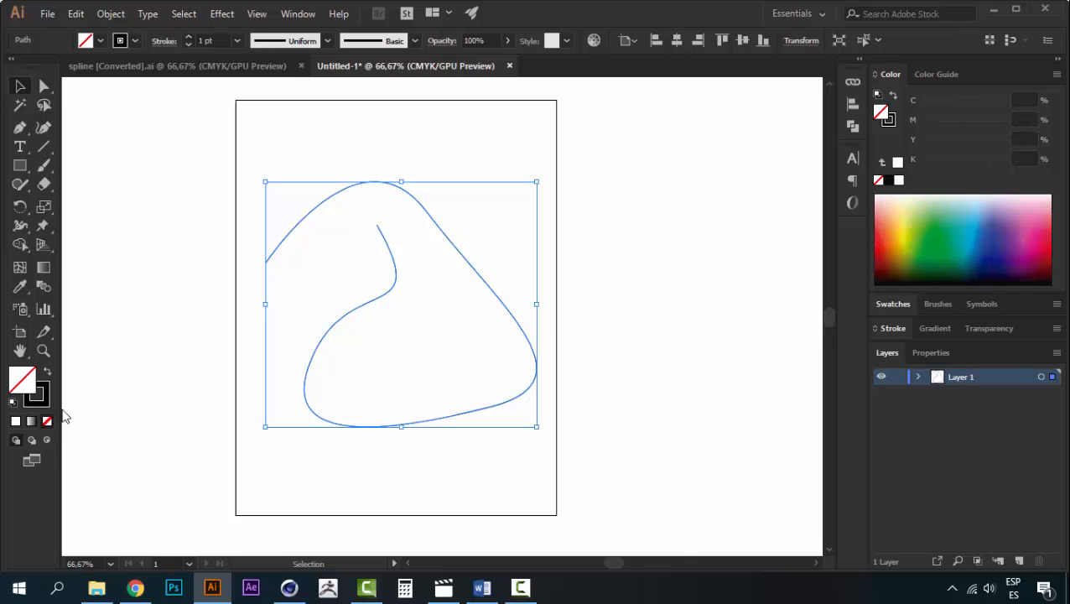
{"action": "key", "text": "space"}
{"action": "left_click_drag", "start_coordinate": [472, 176], "coordinate": [488, 212]}
{"action": "left_click", "coordinate": [593, 250]}
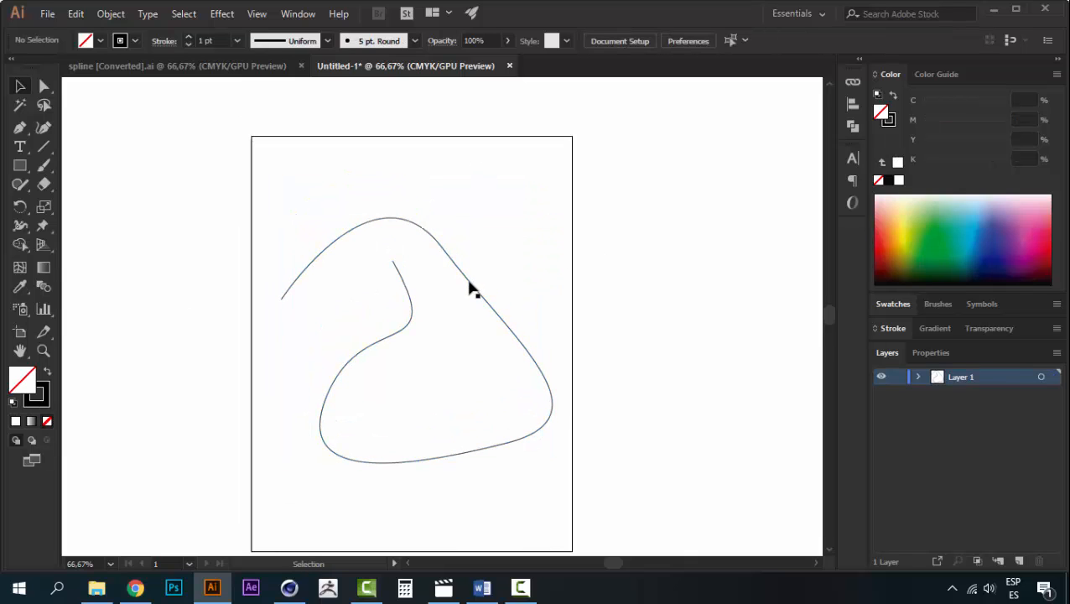
Step: Examine the curve up close and compare it in Outline and Preview modes
{"action": "left_click", "coordinate": [470, 288]}
{"action": "left_click", "coordinate": [666, 279]}
{"action": "left_click", "coordinate": [446, 288], "text": "ctrl"}
{"action": "left_click", "coordinate": [443, 267]}
{"action": "left_click", "coordinate": [617, 270]}
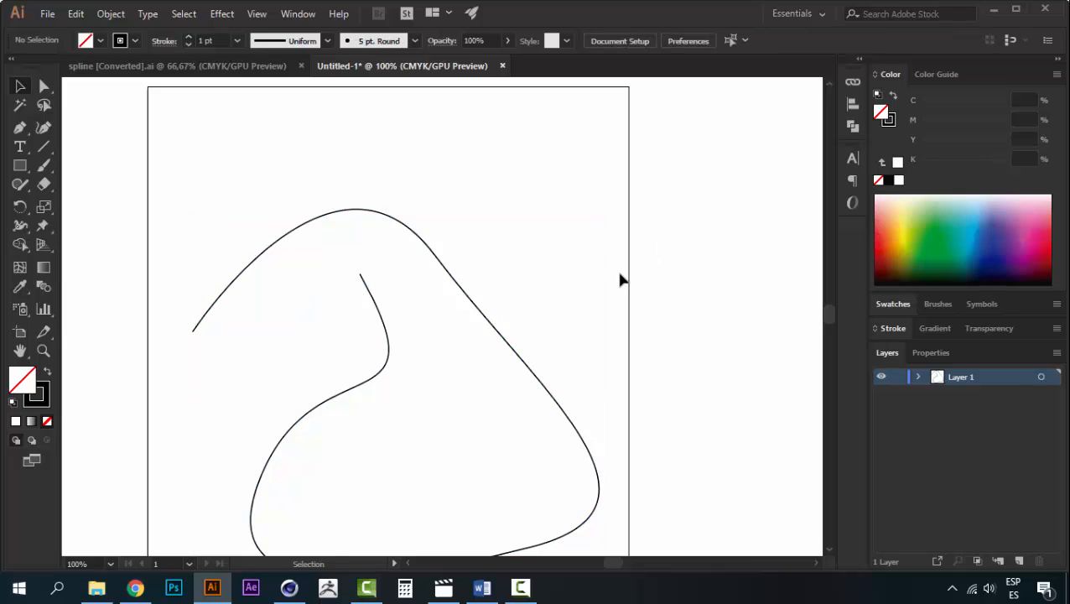
{"action": "key", "text": "ctrl+y"}
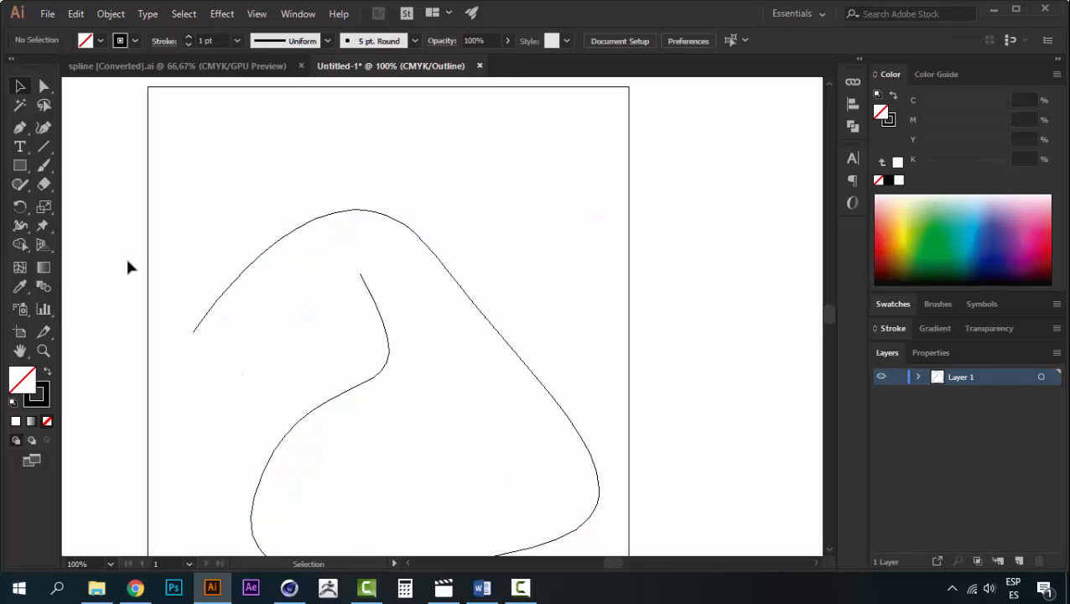
{"action": "key", "text": "ctrl+y"}
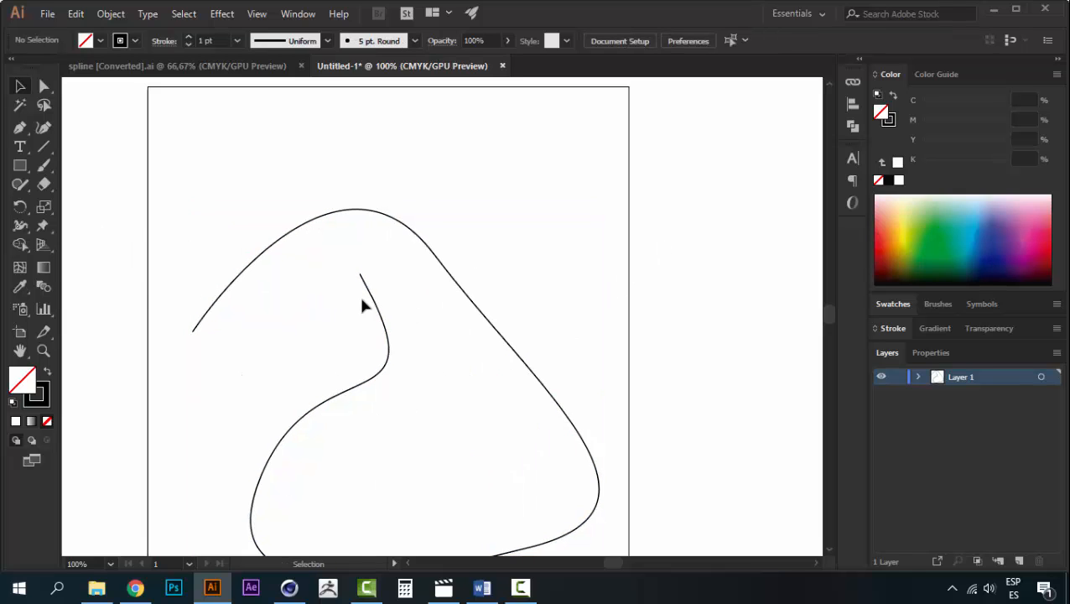
Step: Set the curve's stroke colour to red with about 96% magenta and 86% yellow
{"action": "left_click", "coordinate": [366, 284]}
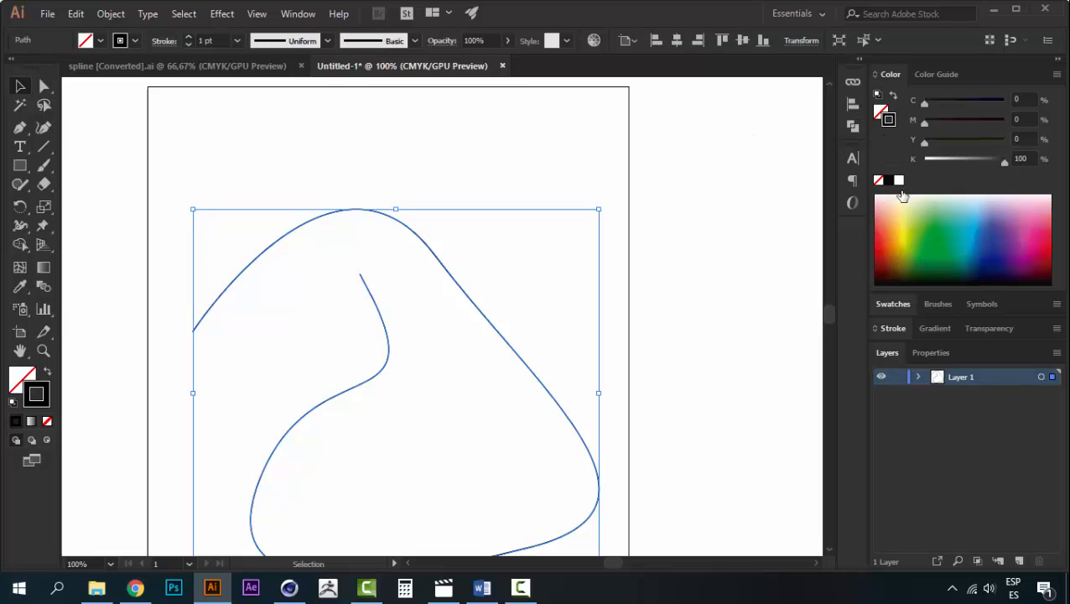
{"action": "mouse_move", "coordinate": [902, 196]}
{"action": "left_mouse_down"}
{"action": "mouse_move", "coordinate": [888, 246]}
{"action": "mouse_move", "coordinate": [869, 236]}
{"action": "mouse_move", "coordinate": [888, 231]}
{"action": "mouse_move", "coordinate": [878, 239]}
{"action": "left_mouse_up"}
{"action": "left_click", "coordinate": [654, 252]}
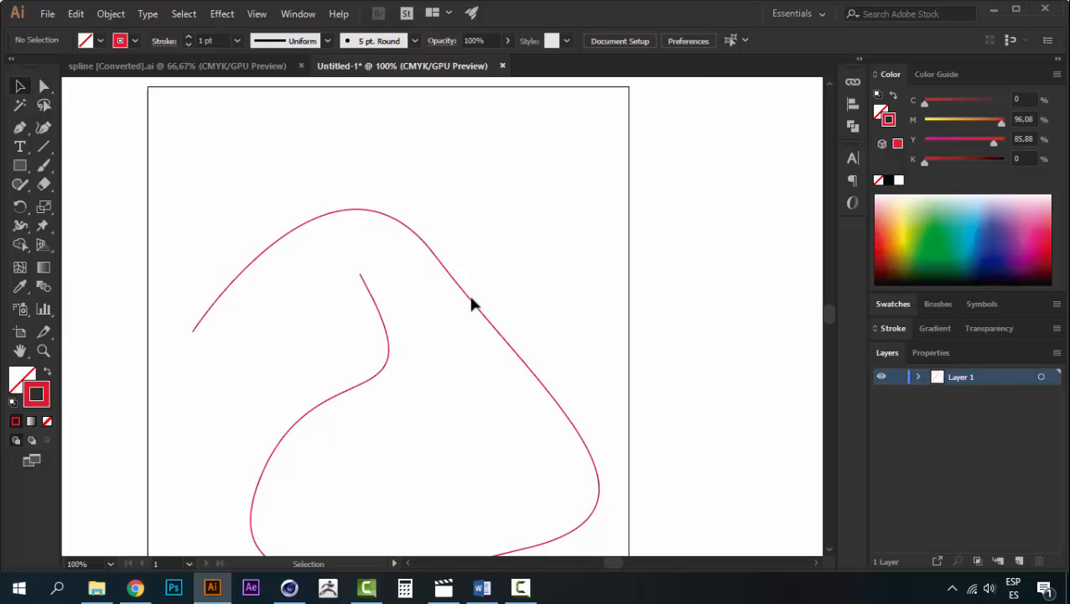
{"action": "left_click", "coordinate": [470, 304]}
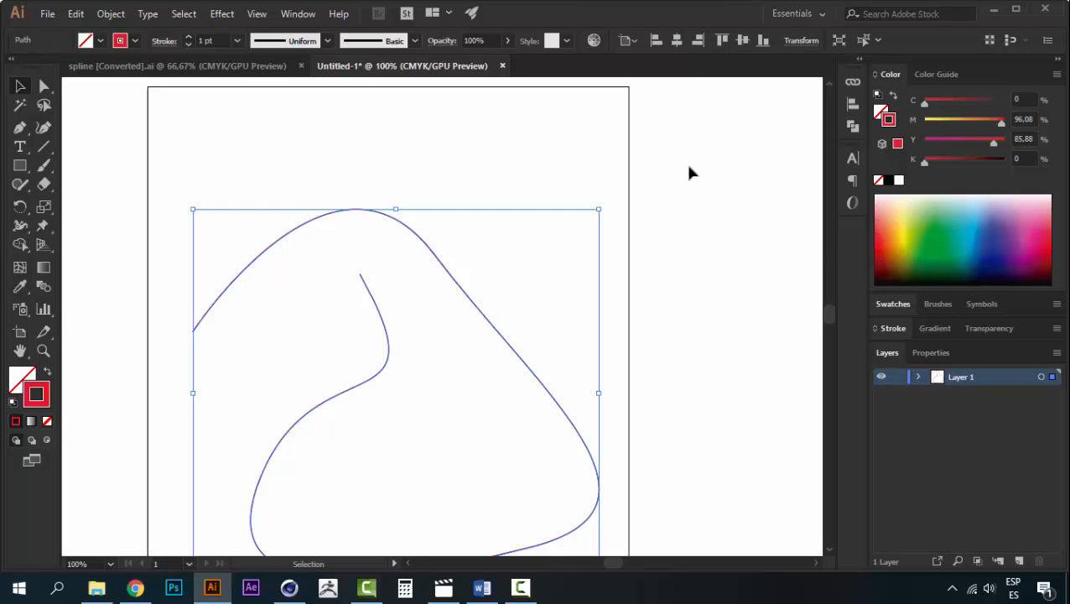
{"action": "key", "text": "space"}
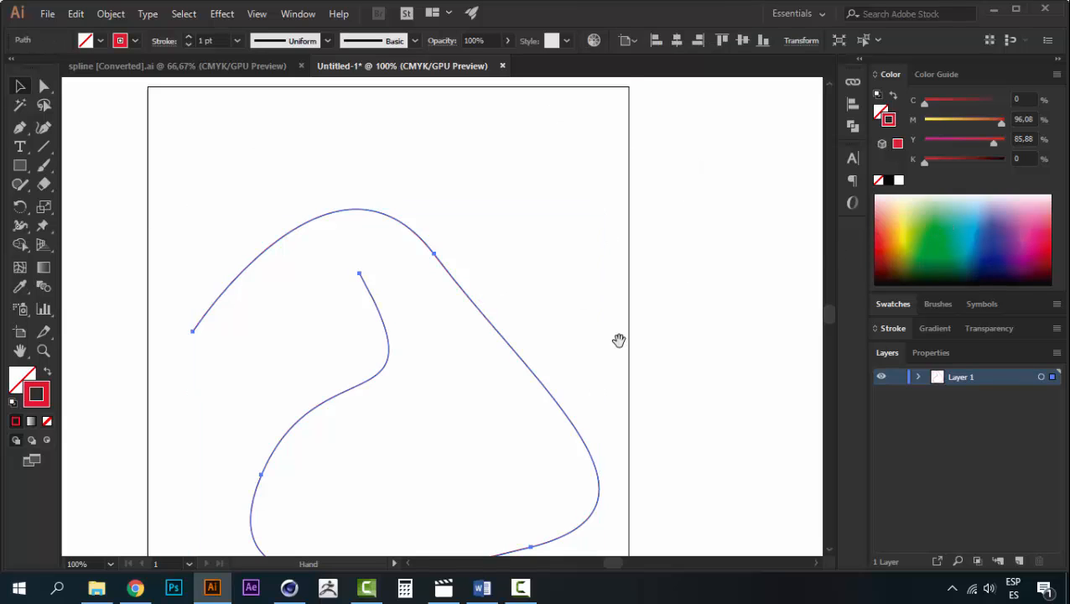
{"action": "left_click_drag", "start_coordinate": [618, 340], "coordinate": [620, 209]}
{"action": "key", "text": "z"}
{"action": "left_click", "coordinate": [506, 269], "text": "alt"}
{"action": "key", "text": "v"}
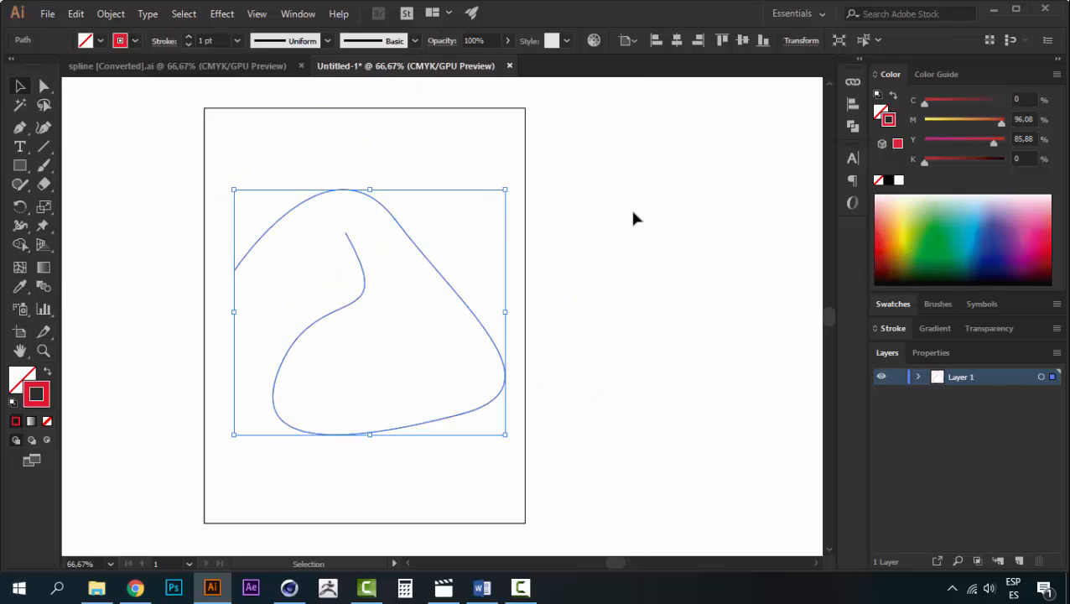
{"action": "left_click", "coordinate": [633, 218]}
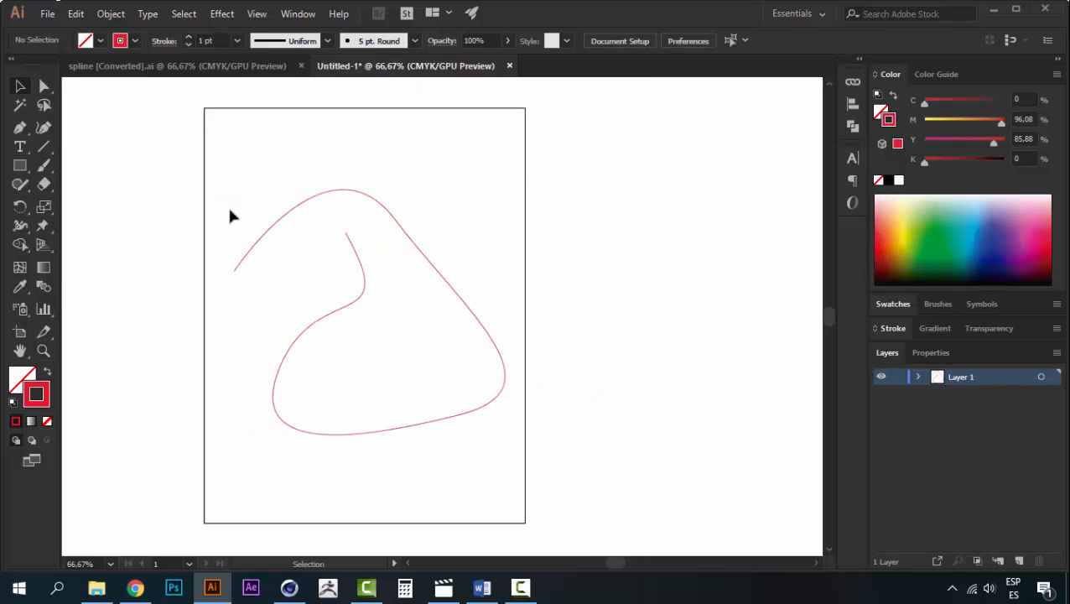
Step: Save the document in the folder directory on the desktop as an Adobe Illustrator file named Test Spline
{"action": "key", "text": "ctrl"}
{"action": "key", "text": "ctrl+s"}
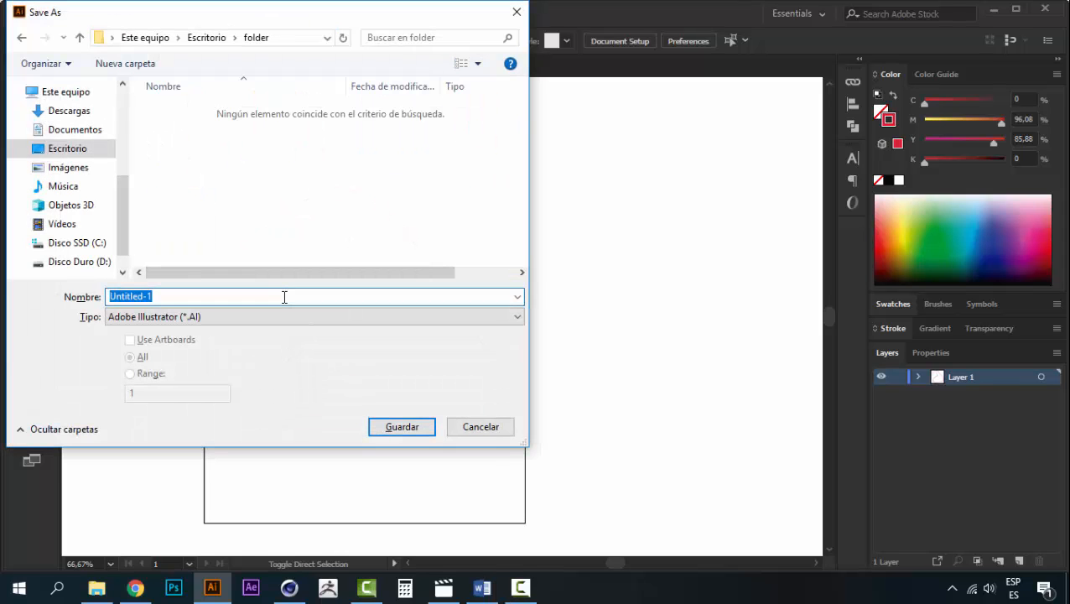
{"action": "type", "text": "Test Spline"}
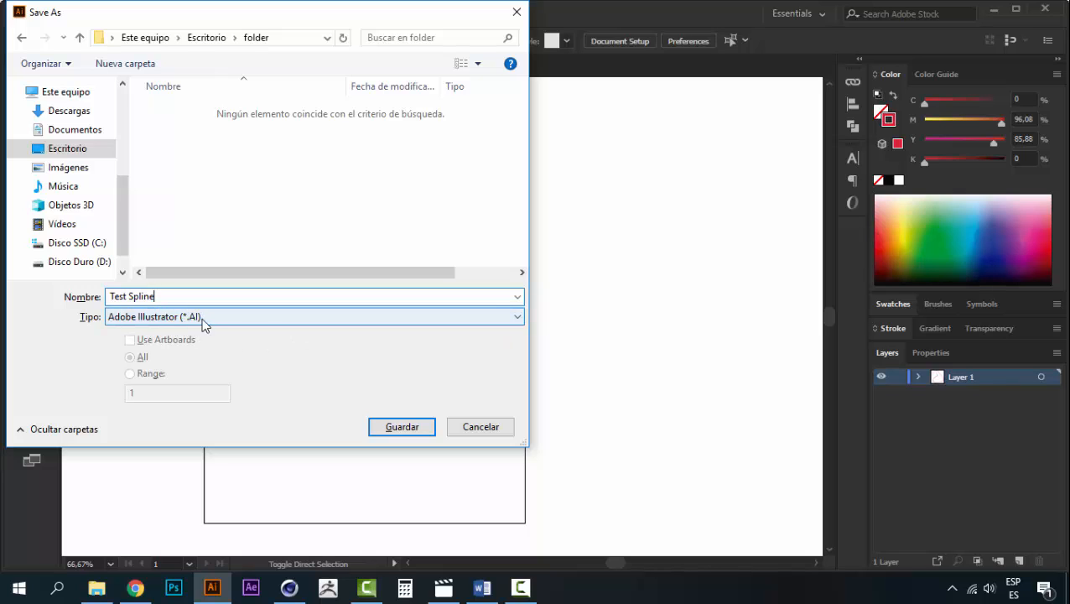
{"action": "left_click", "coordinate": [402, 428]}
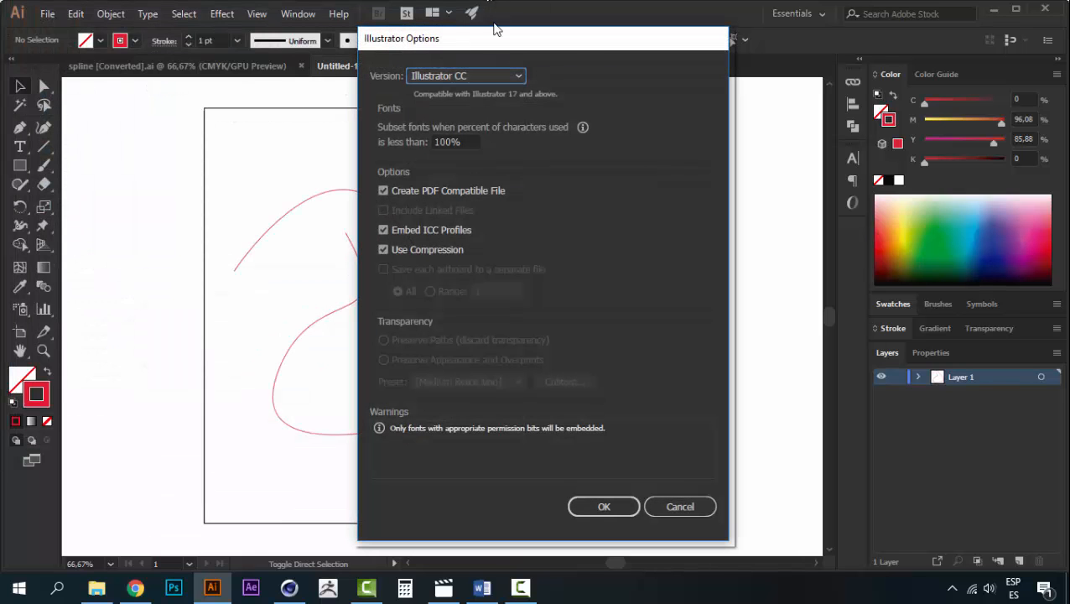
Step: Set the file's compatibility version to Illustrator 8 and accept saving in the older format
{"action": "left_click_drag", "start_coordinate": [504, 44], "coordinate": [355, 49]}
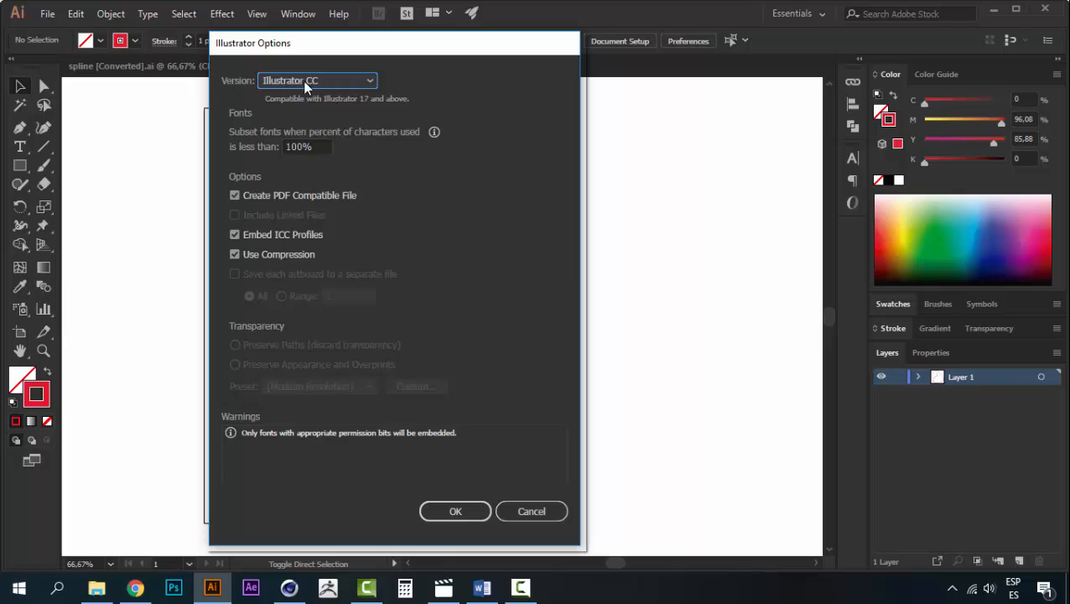
{"action": "left_click", "coordinate": [355, 82]}
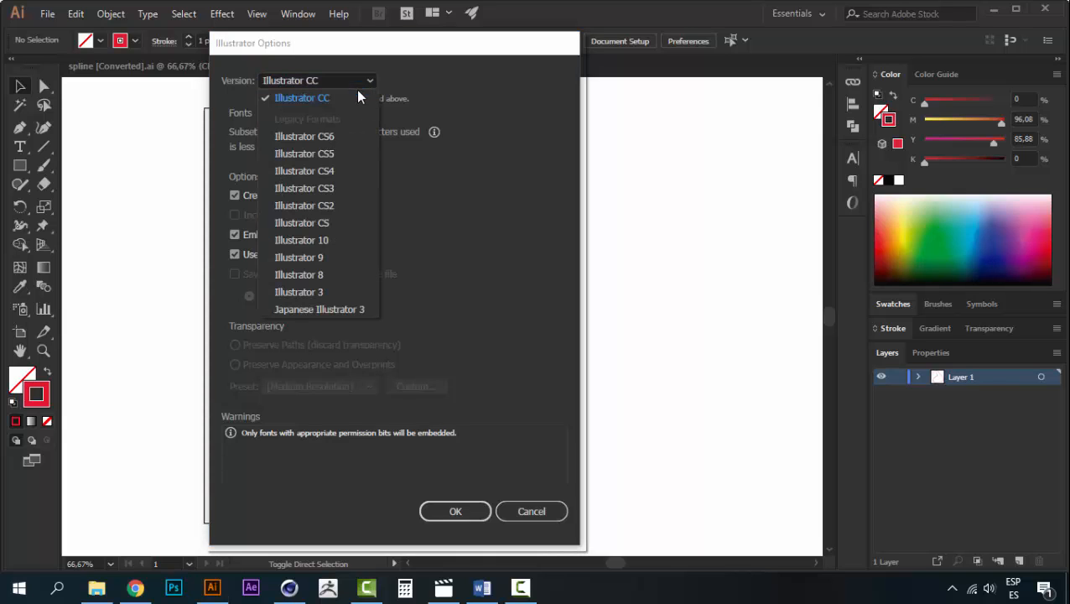
{"action": "left_click", "coordinate": [313, 274]}
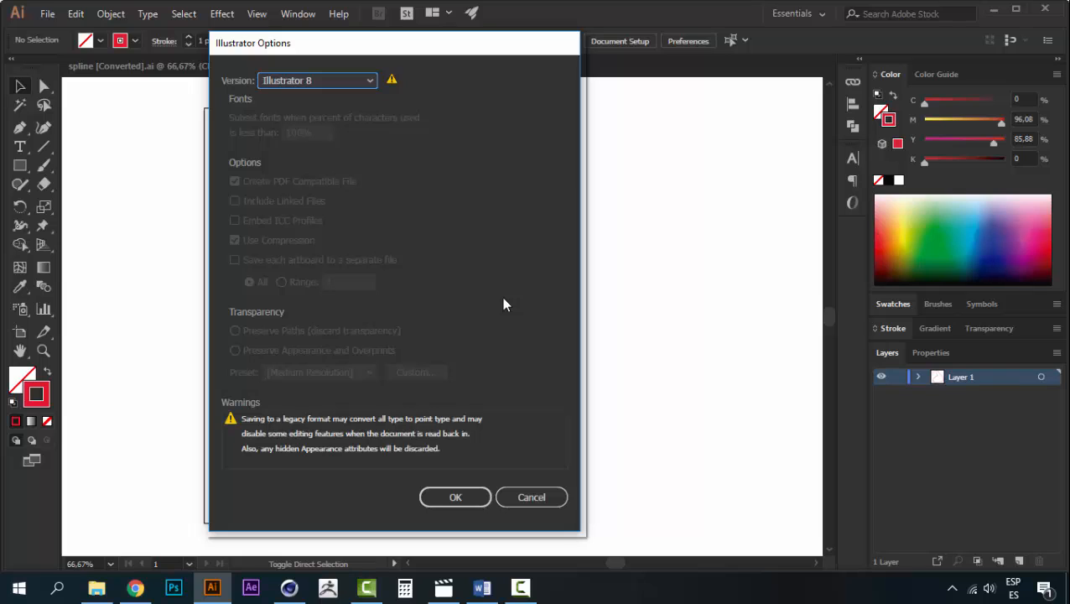
{"action": "left_click", "coordinate": [367, 76]}
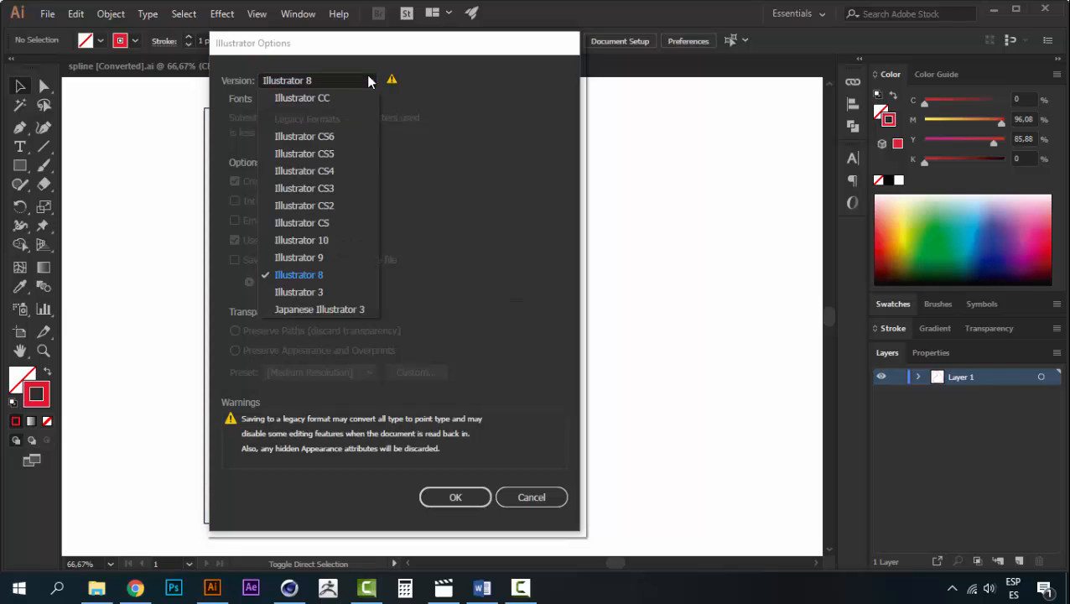
{"action": "left_click", "coordinate": [521, 280]}
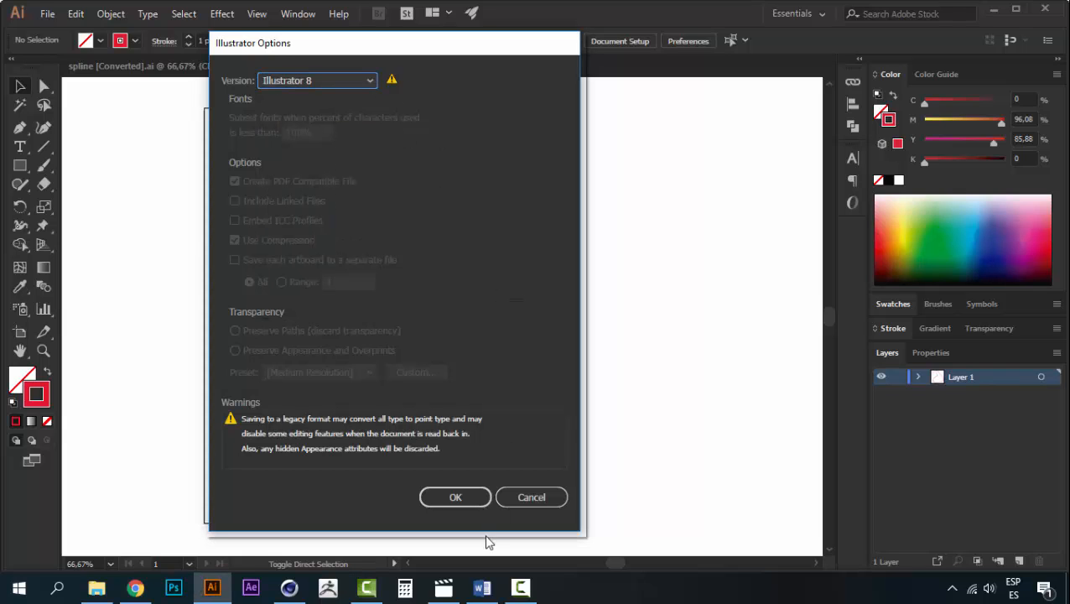
{"action": "left_click", "coordinate": [456, 497]}
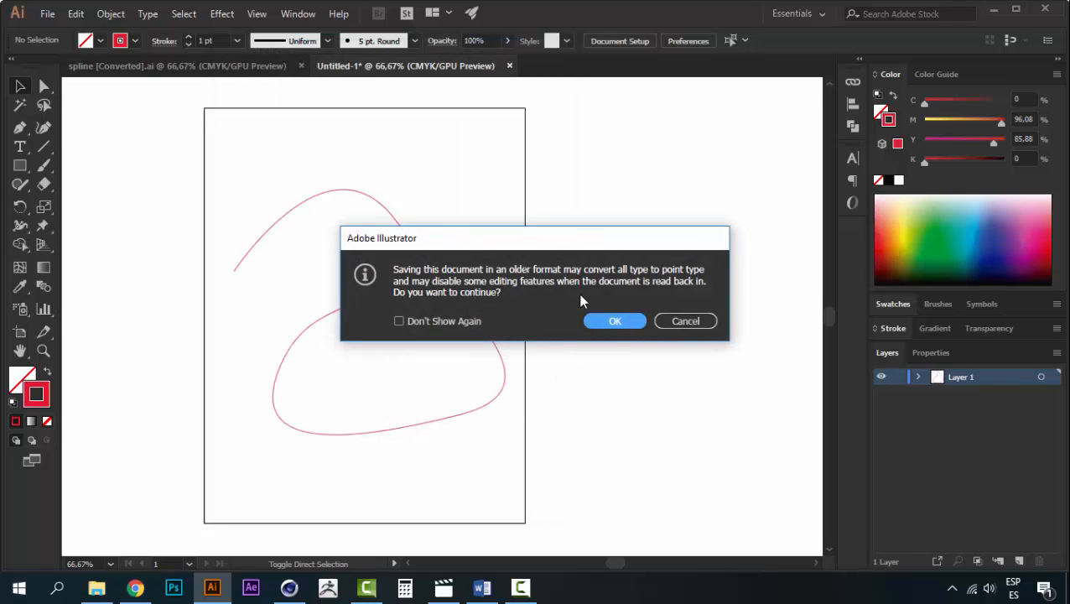
{"action": "left_click_drag", "start_coordinate": [596, 245], "coordinate": [484, 241]}
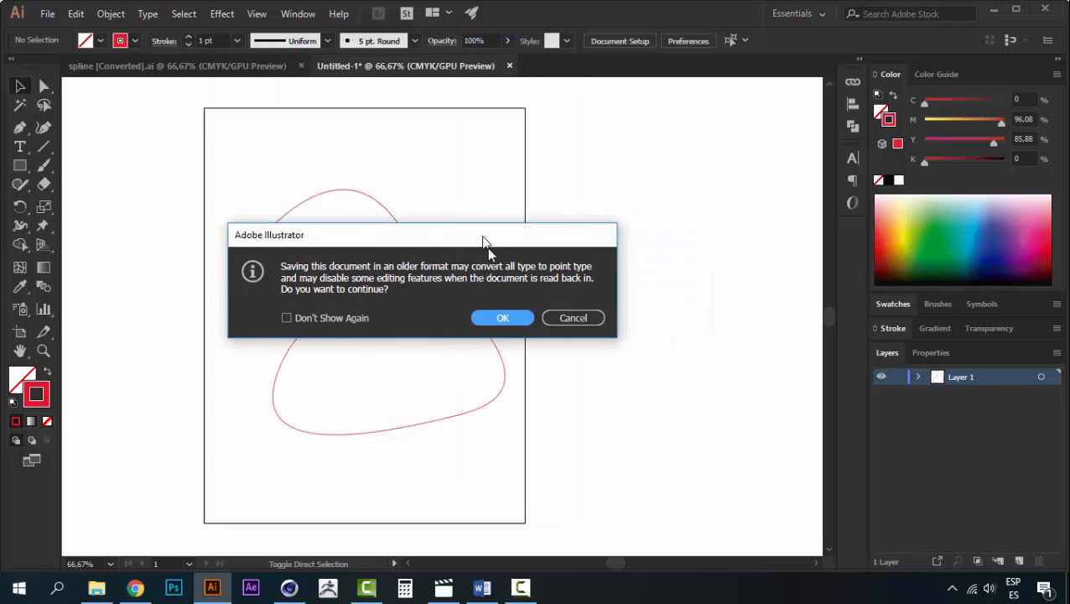
{"action": "left_click", "coordinate": [502, 318]}
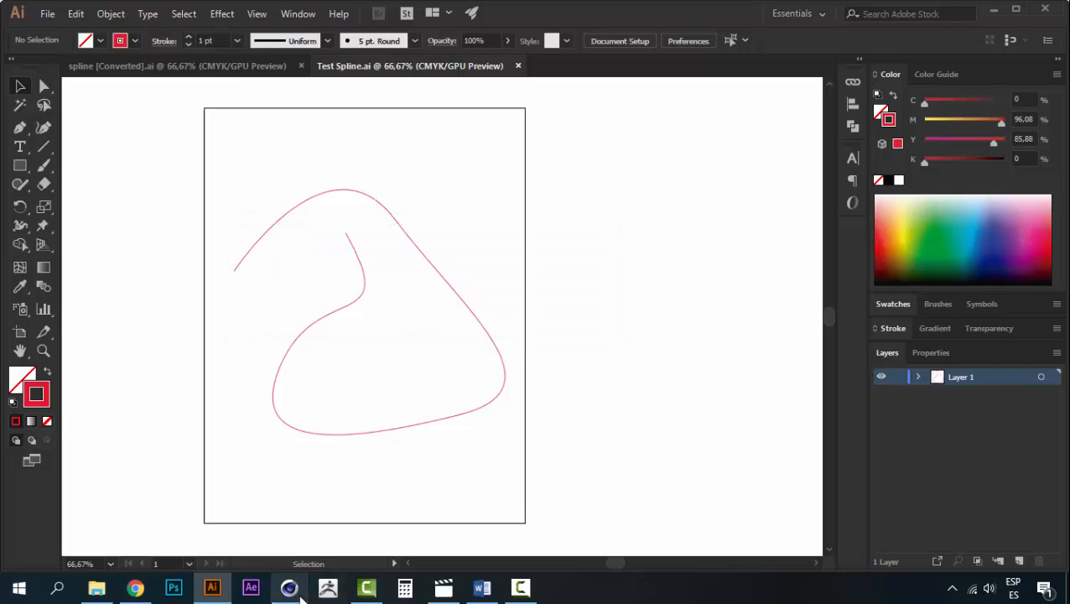
Step: Switch to Cinema 4D, create a new project and merge the Test Spline file from the desktop's folder directory
{"action": "left_click", "coordinate": [290, 589]}
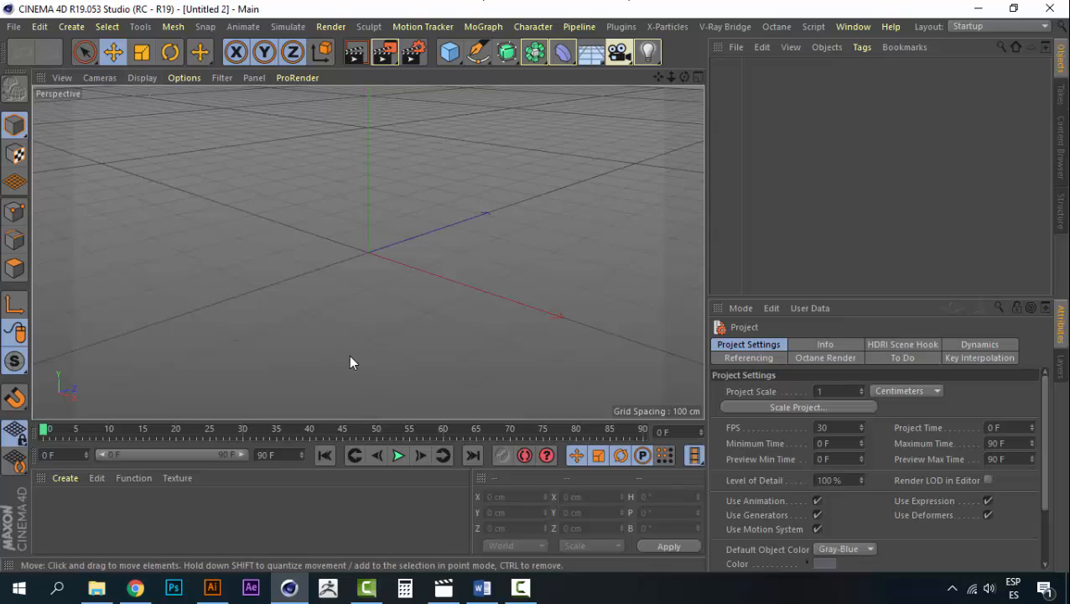
{"action": "key", "text": "ctrl+n"}
{"action": "left_click", "coordinate": [13, 26]}
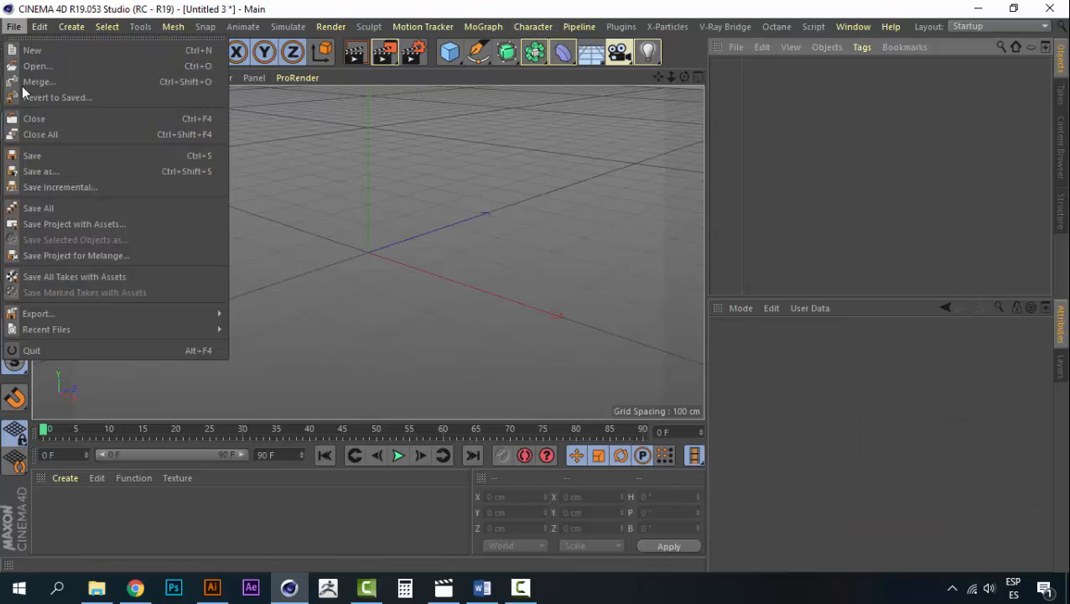
{"action": "left_click", "coordinate": [38, 81]}
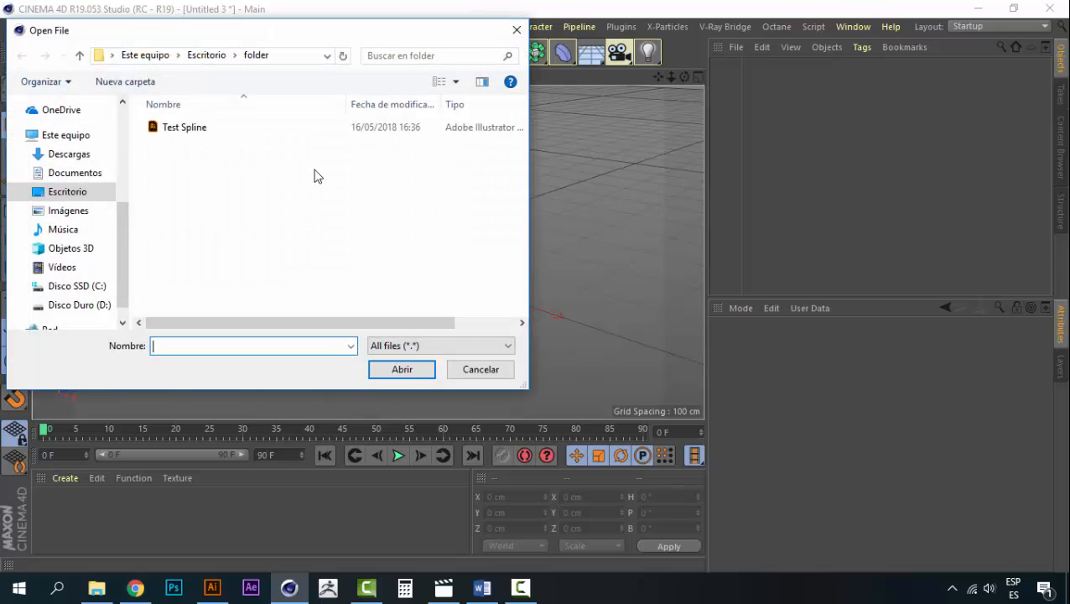
{"action": "left_click", "coordinate": [198, 134]}
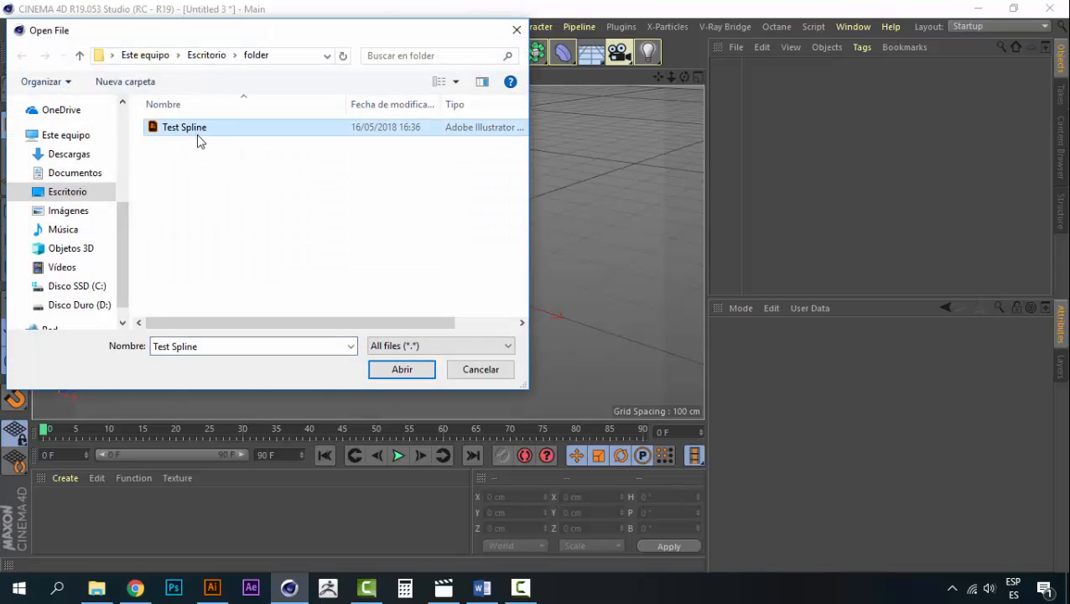
{"action": "left_click", "coordinate": [401, 369]}
Step: Accept the Adobe Illustrator import at scale 1 centimetre, with Group Splines enabled and Connect Splines disabled
{"action": "left_click_drag", "start_coordinate": [393, 197], "coordinate": [610, 154]}
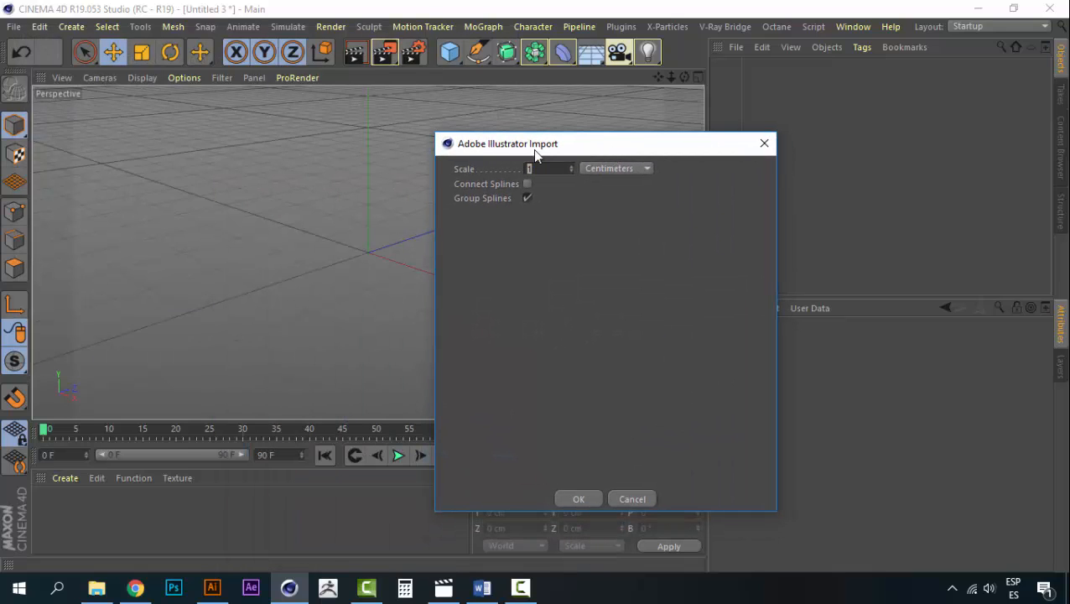
{"action": "left_click_drag", "start_coordinate": [718, 151], "coordinate": [733, 151]}
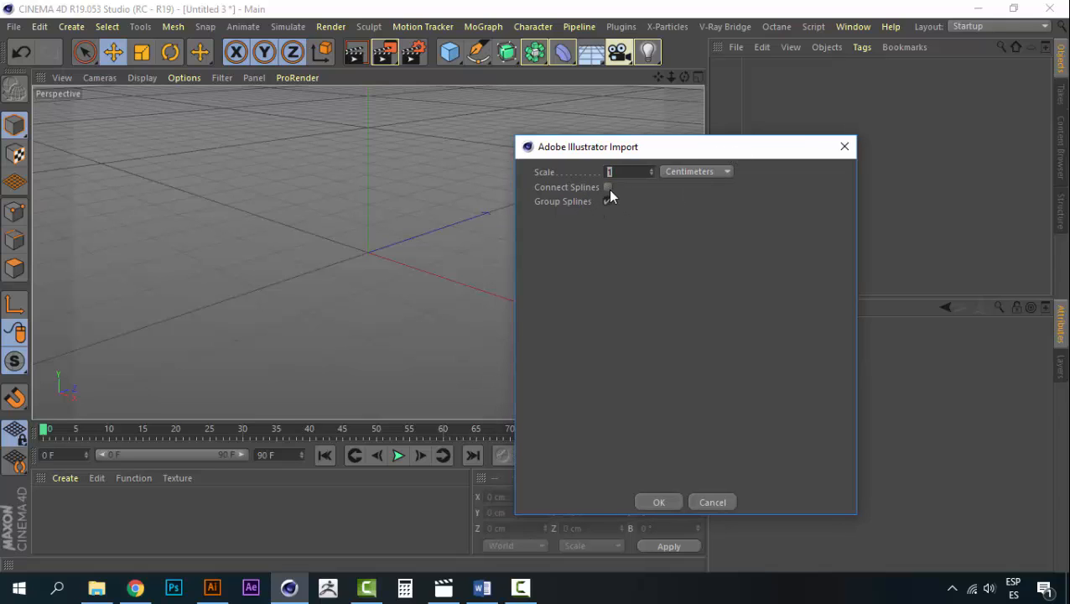
{"action": "left_click_drag", "start_coordinate": [648, 149], "coordinate": [620, 138]}
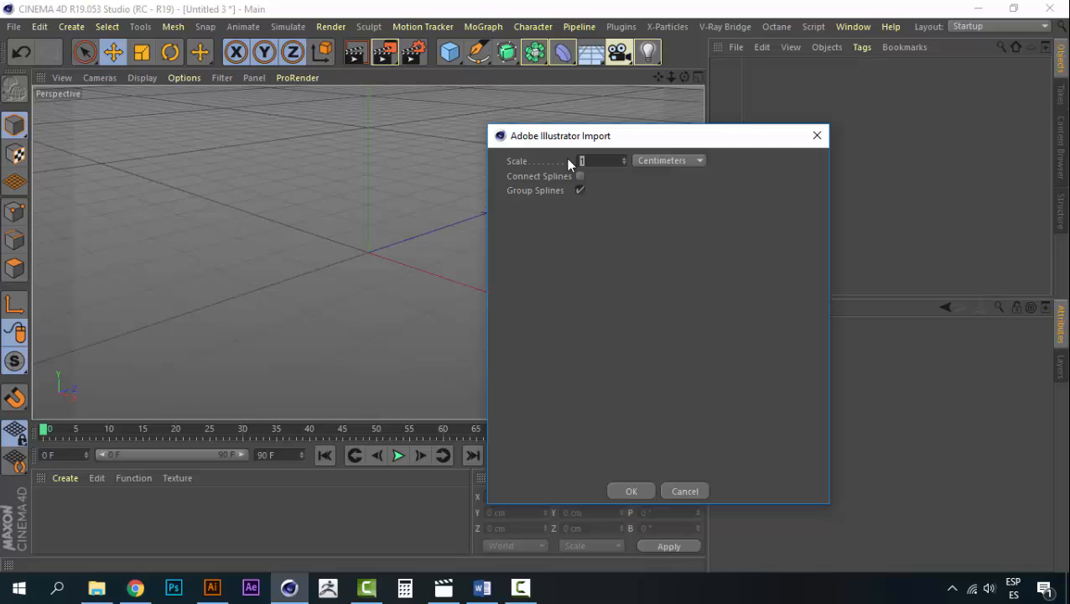
{"action": "left_click", "coordinate": [635, 490]}
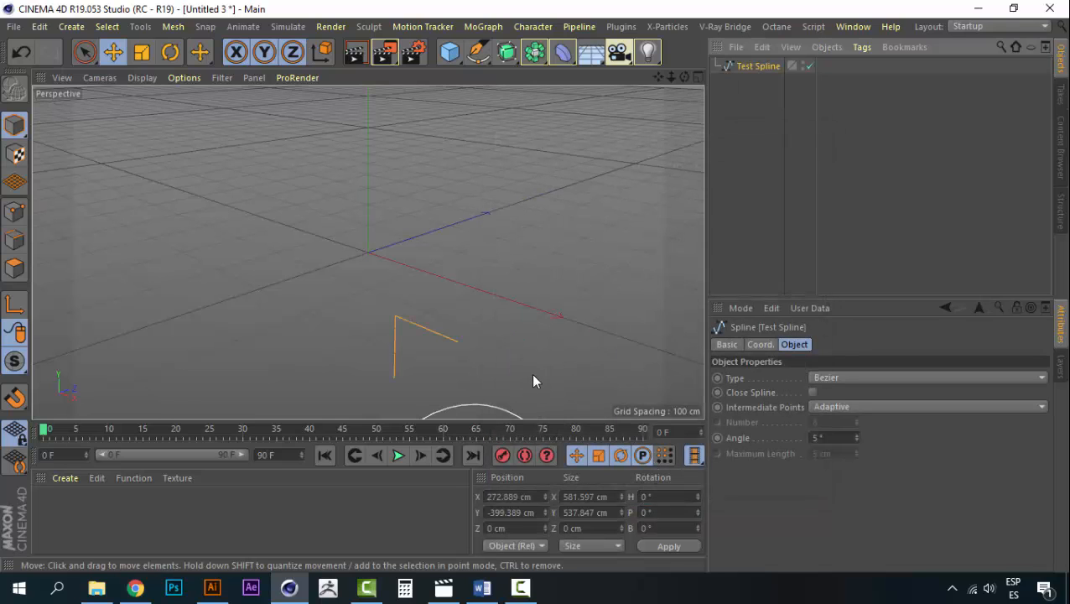
Step: Raise the imported spline along its vertical axis above the ground grid, to about 364 cm in Y
{"action": "middle_click_drag", "start_coordinate": [511, 368], "coordinate": [416, 111], "text": "alt"}
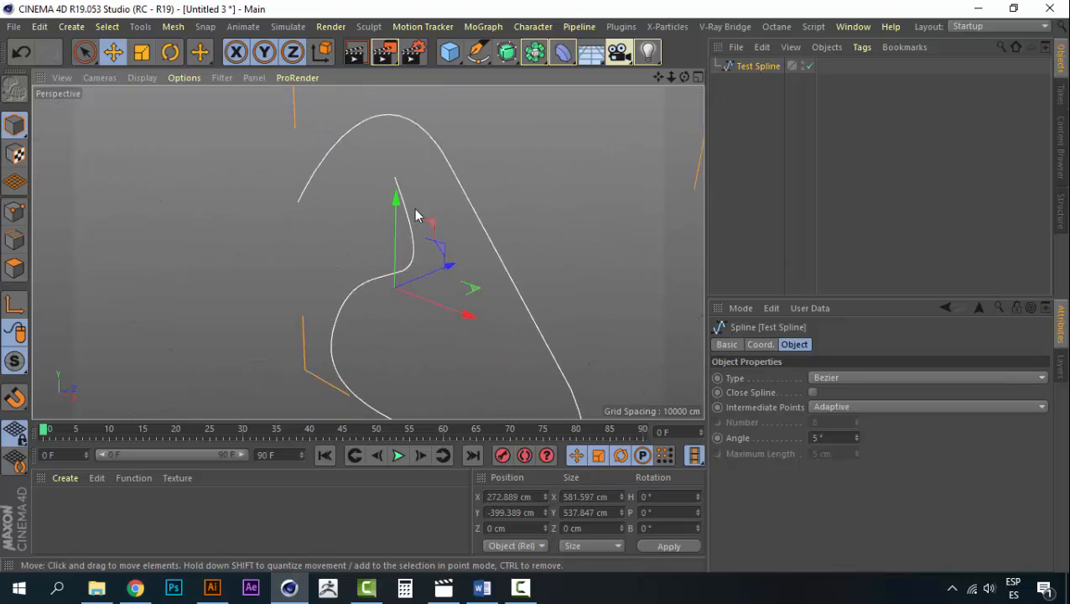
{"action": "middle_click_drag", "start_coordinate": [414, 260], "coordinate": [429, 133], "text": "alt"}
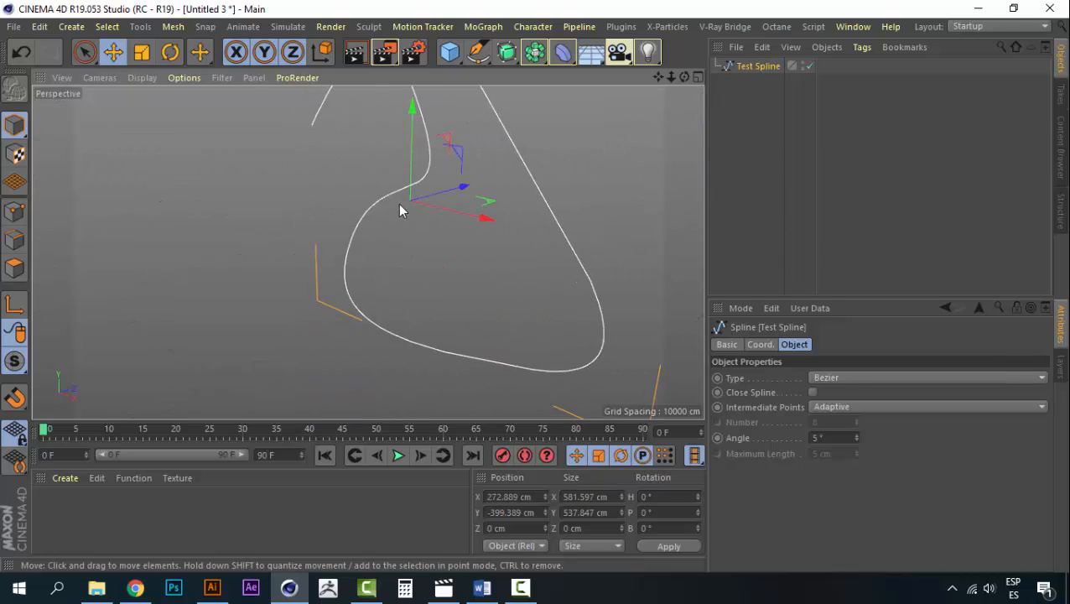
{"action": "middle_click_drag", "start_coordinate": [399, 203], "coordinate": [464, 327], "text": "alt"}
{"action": "scroll", "coordinate": [465, 264], "scroll_direction": "down", "scroll_amount": 3}
{"action": "middle_click_drag", "start_coordinate": [475, 232], "coordinate": [479, 273], "text": "alt"}
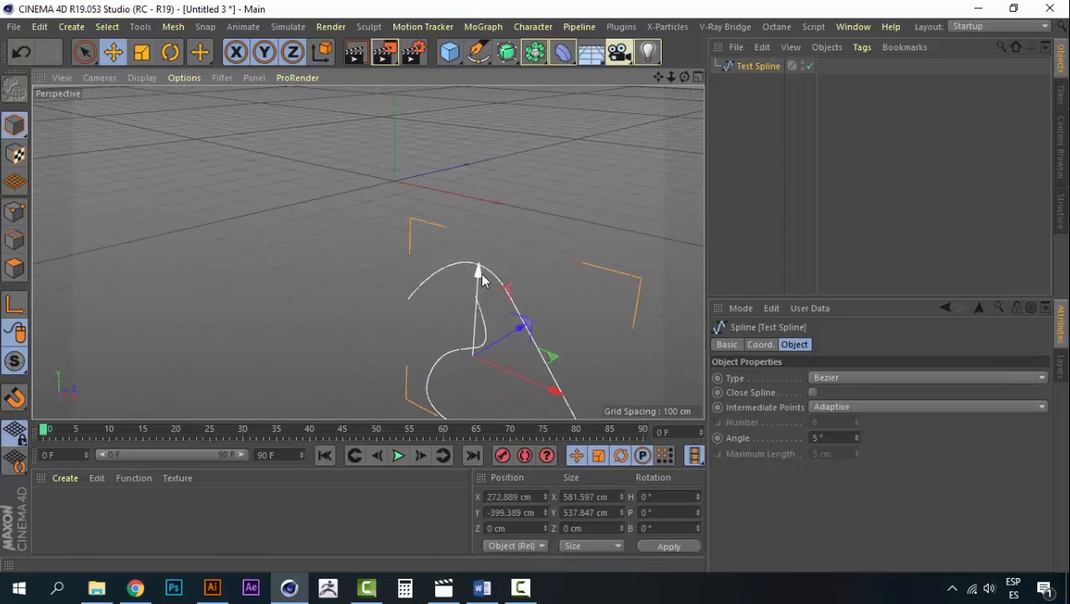
{"action": "left_click_drag", "start_coordinate": [480, 273], "coordinate": [492, 52]}
{"action": "middle_click_drag", "start_coordinate": [441, 357], "coordinate": [409, 465], "text": "alt"}
{"action": "left_click_drag", "start_coordinate": [458, 195], "coordinate": [464, 102]}
{"action": "middle_click_drag", "start_coordinate": [425, 224], "coordinate": [425, 230], "text": "alt"}
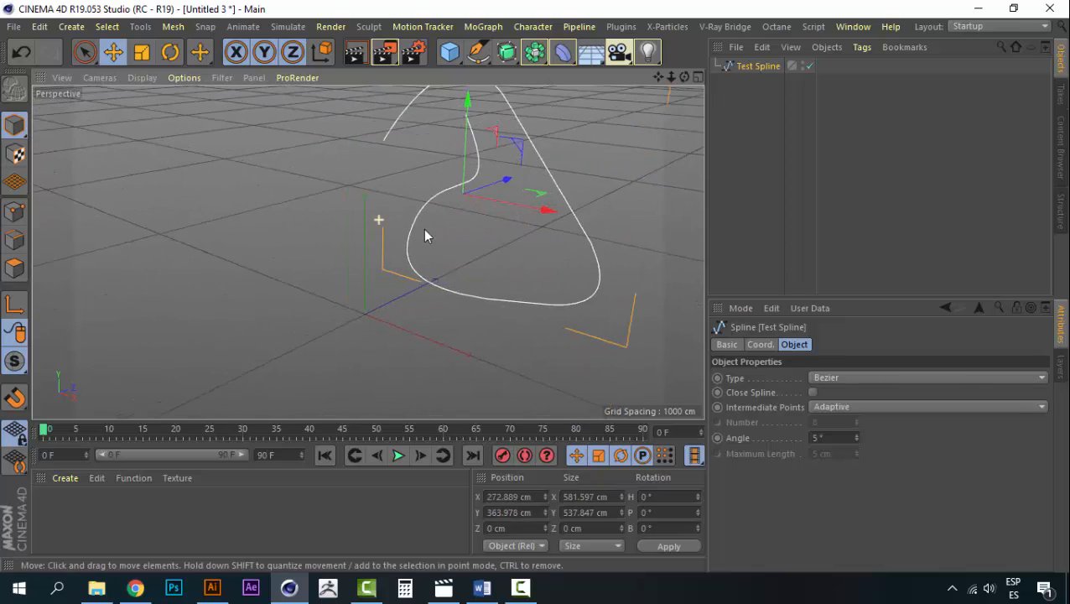
{"action": "mouse_move", "coordinate": [425, 236]}
{"action": "left_mouse_down", "text": "alt"}
{"action": "mouse_move", "coordinate": [523, 215]}
{"action": "mouse_move", "coordinate": [509, 189]}
{"action": "mouse_move", "coordinate": [479, 206]}
{"action": "mouse_move", "coordinate": [451, 275]}
{"action": "mouse_move", "coordinate": [426, 281]}
{"action": "mouse_move", "coordinate": [462, 281]}
{"action": "mouse_move", "coordinate": [429, 256]}
{"action": "left_mouse_up", "text": "alt"}
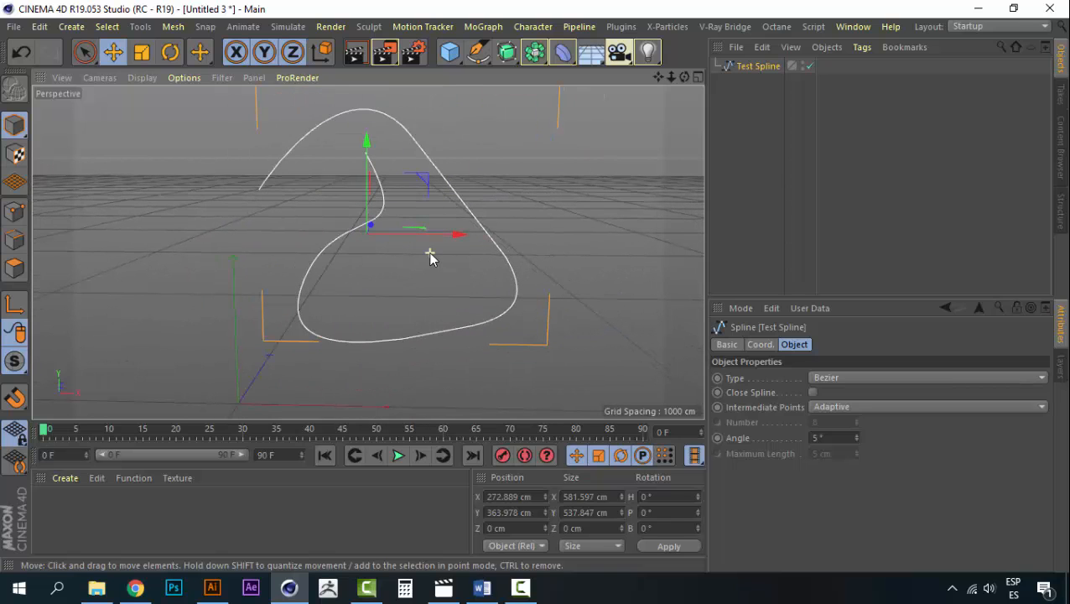
{"action": "scroll", "coordinate": [429, 256], "scroll_direction": "up", "scroll_amount": 2}
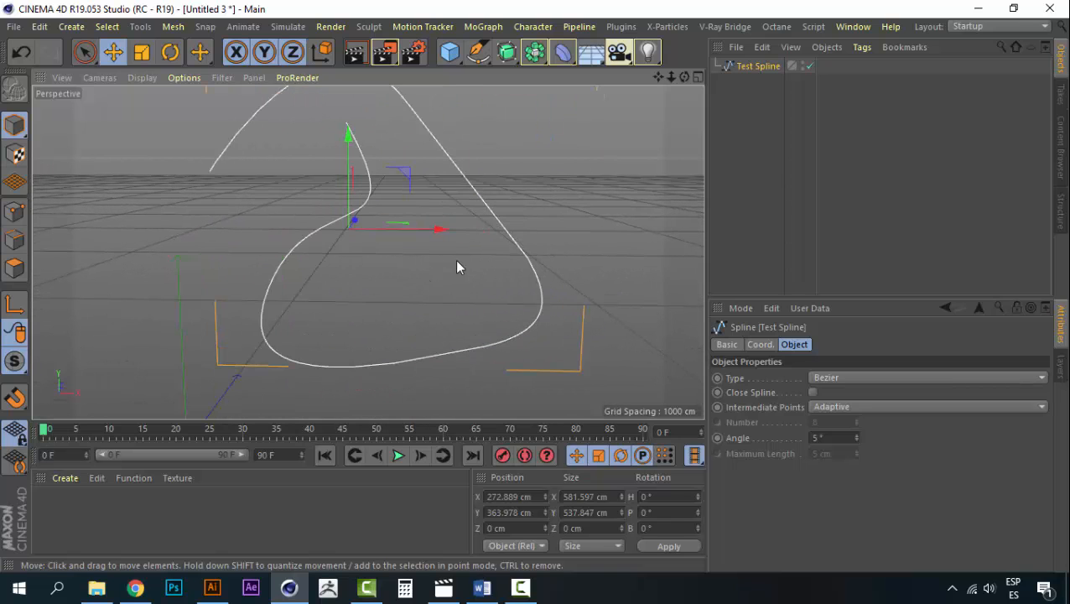
{"action": "left_click_drag", "start_coordinate": [457, 267], "coordinate": [436, 277], "text": "alt"}
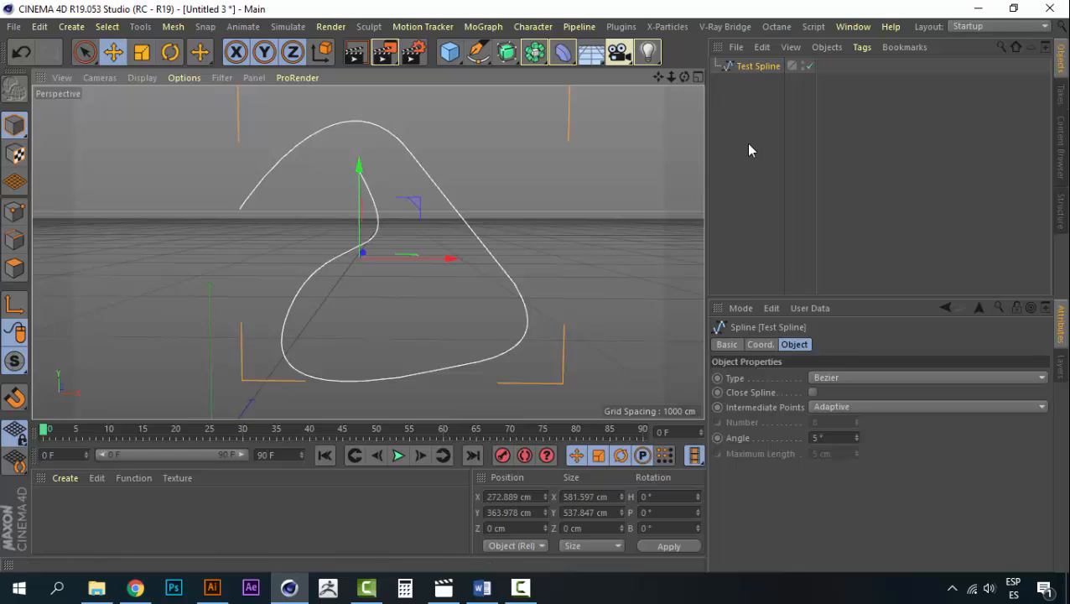
Step: Add an Extrude generator and make the Test Spline object its child
{"action": "left_click", "coordinate": [762, 94]}
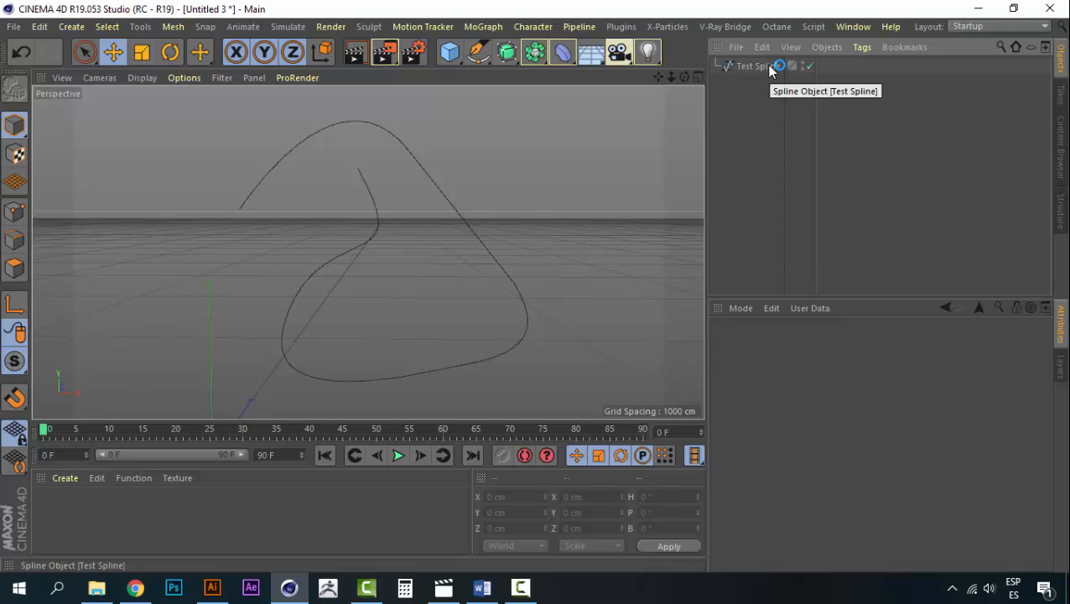
{"action": "left_click", "coordinate": [768, 67]}
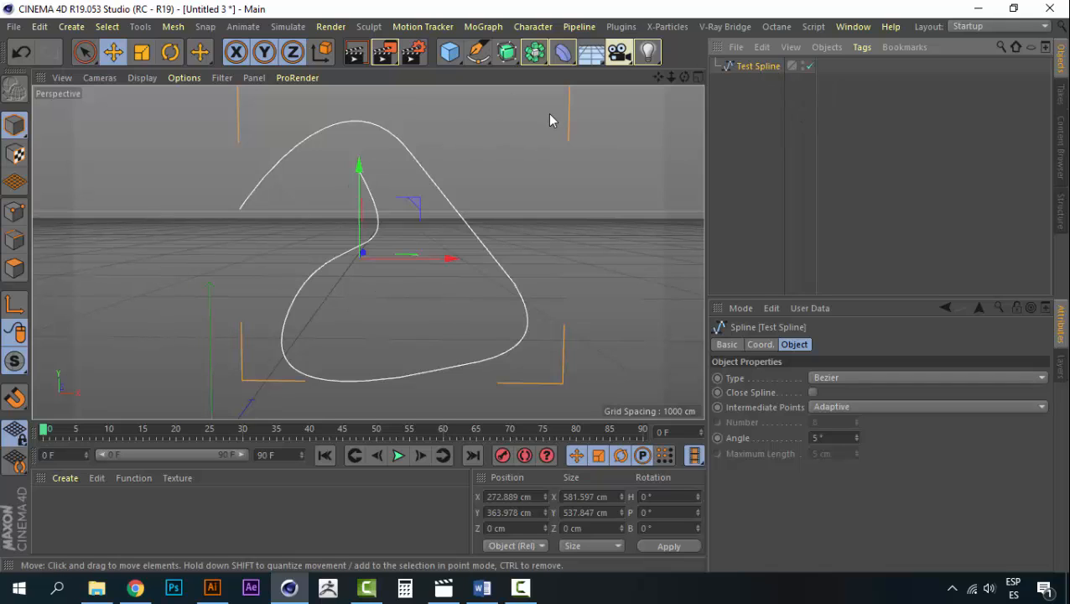
{"action": "left_click", "coordinate": [509, 56]}
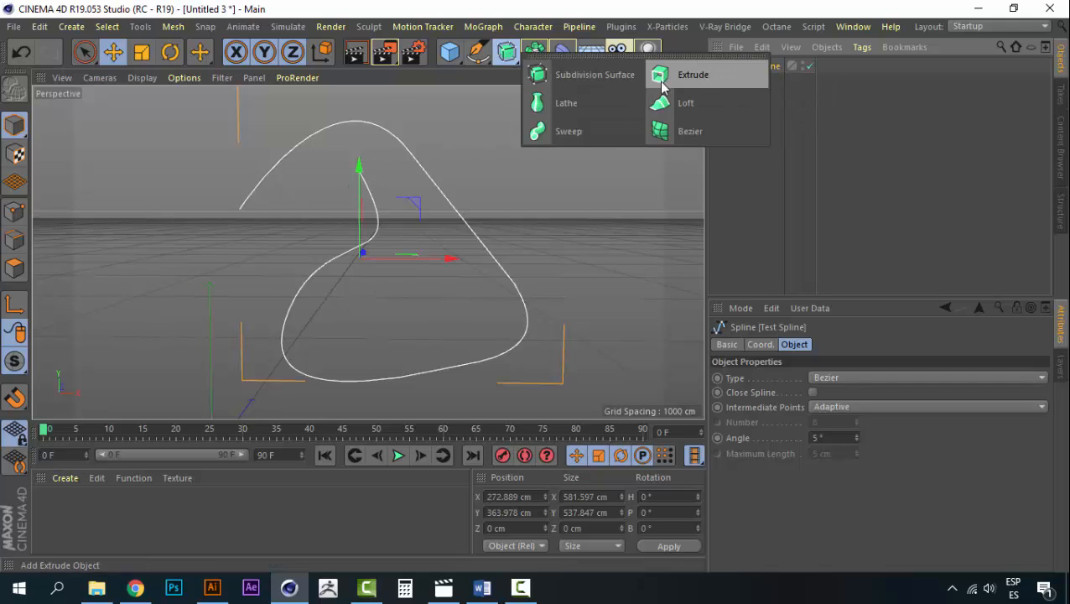
{"action": "left_click", "coordinate": [693, 75]}
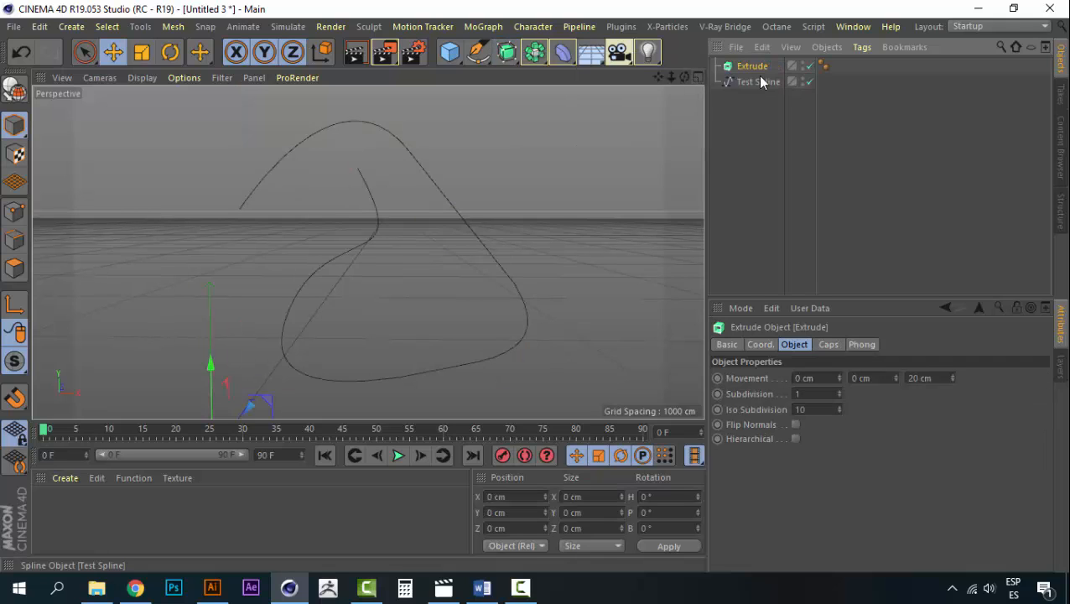
{"action": "left_click_drag", "start_coordinate": [757, 80], "coordinate": [759, 68]}
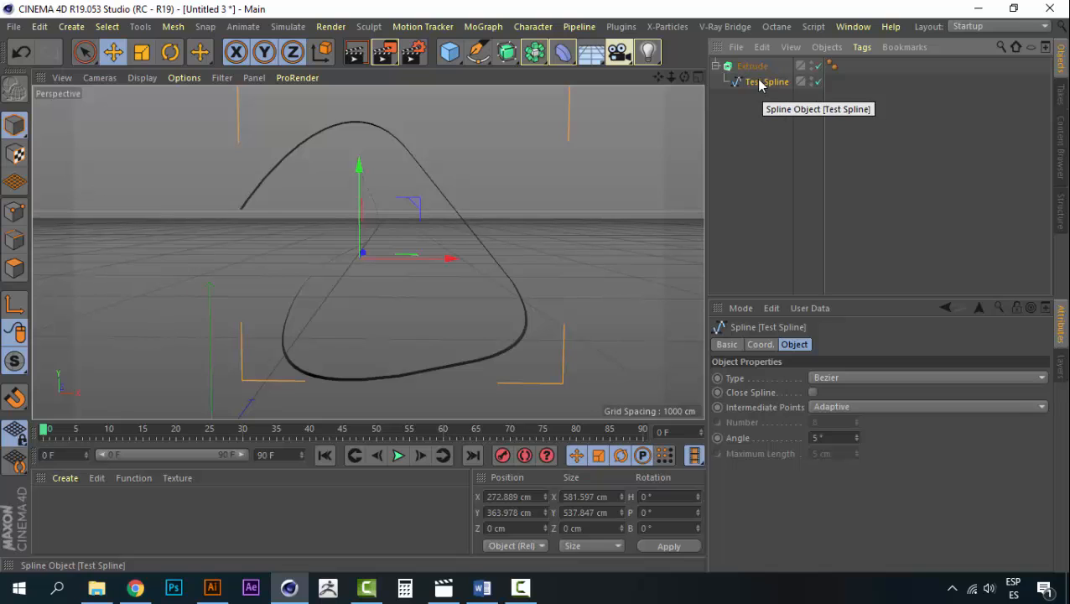
Step: Set the Extrude object's Z movement to 563 cm
{"action": "left_click_drag", "start_coordinate": [538, 191], "coordinate": [665, 154], "text": "alt"}
{"action": "left_click", "coordinate": [751, 66]}
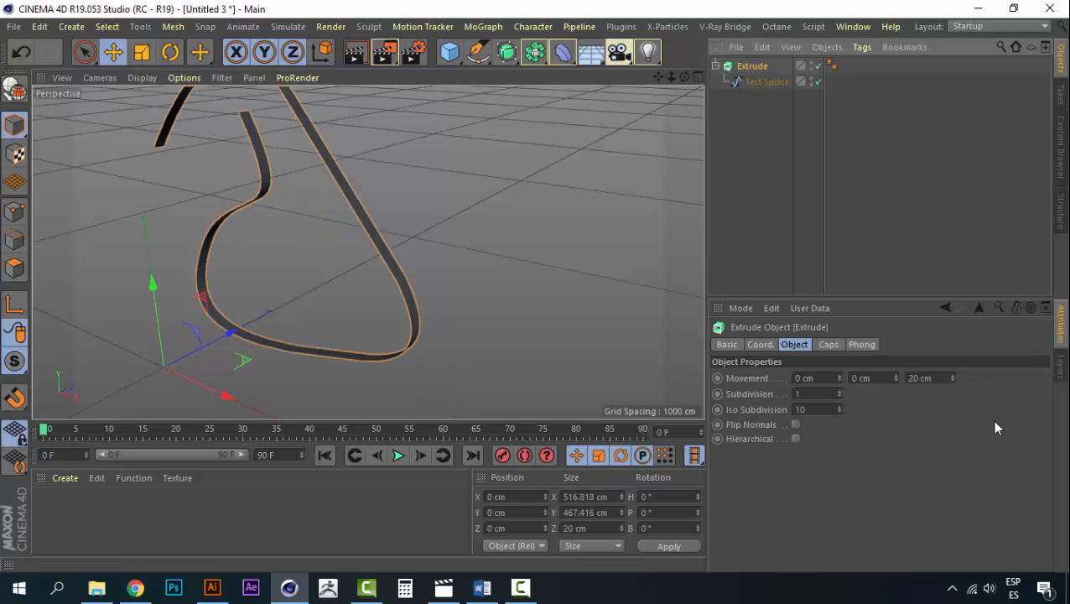
{"action": "left_click_drag", "start_coordinate": [953, 378], "coordinate": [1063, 365]}
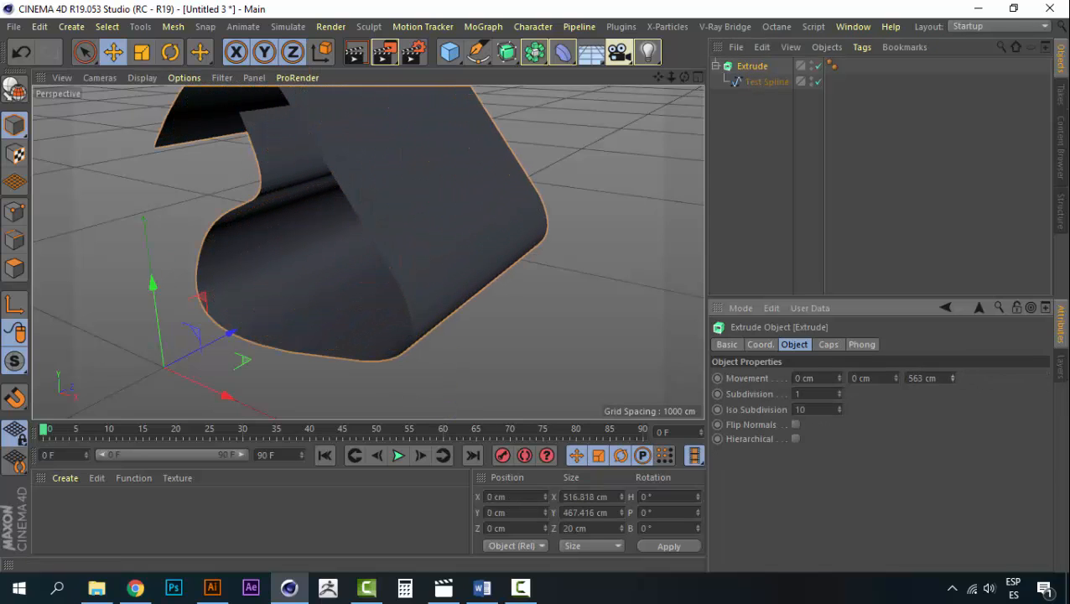
{"action": "left_click_drag", "start_coordinate": [382, 343], "coordinate": [428, 244], "text": "alt"}
{"action": "left_click", "coordinate": [450, 55]}
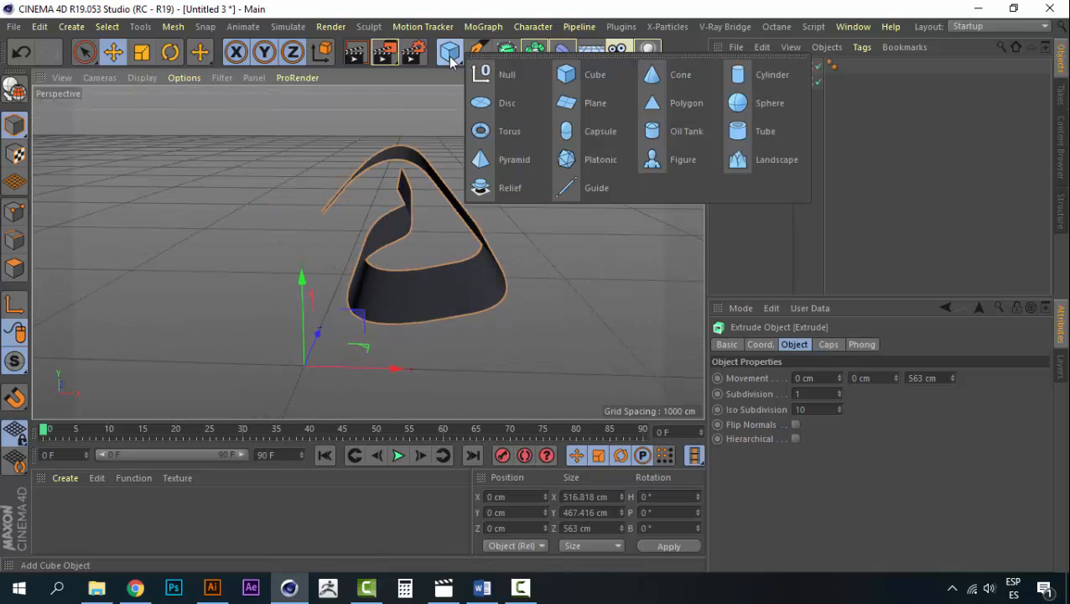
{"action": "left_click", "coordinate": [446, 52]}
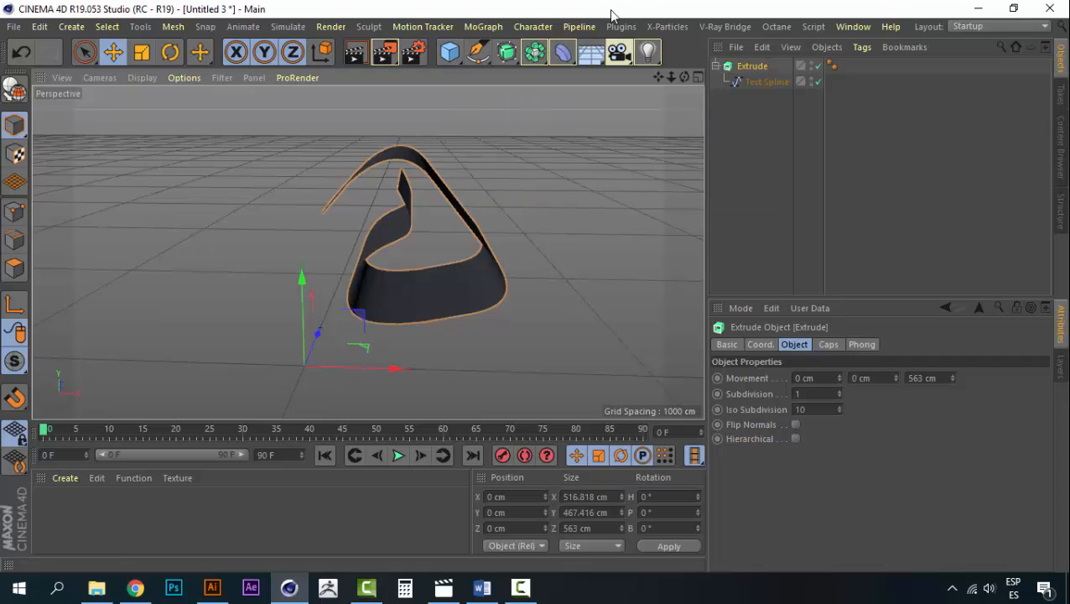